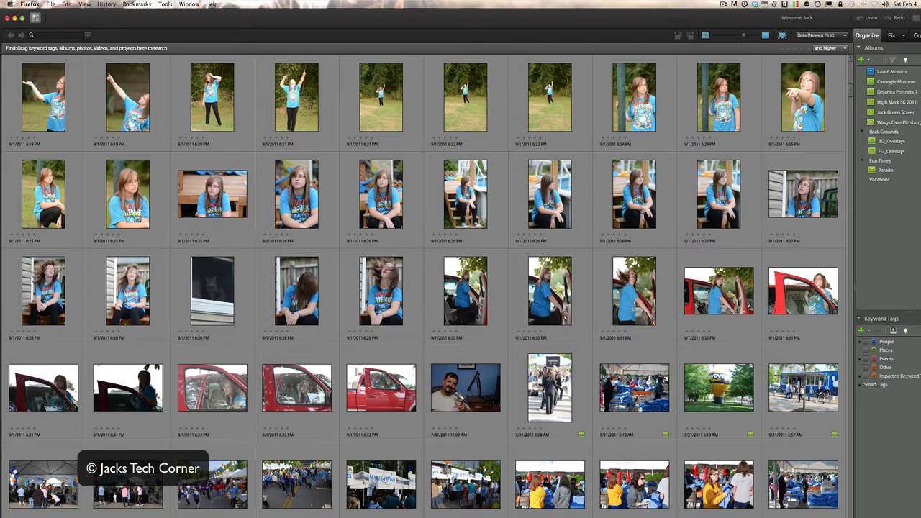
# Start getting photos from the camera or card reader and expand the Photo Downloader to its advanced dialog.
pyautogui.click(142, 24)
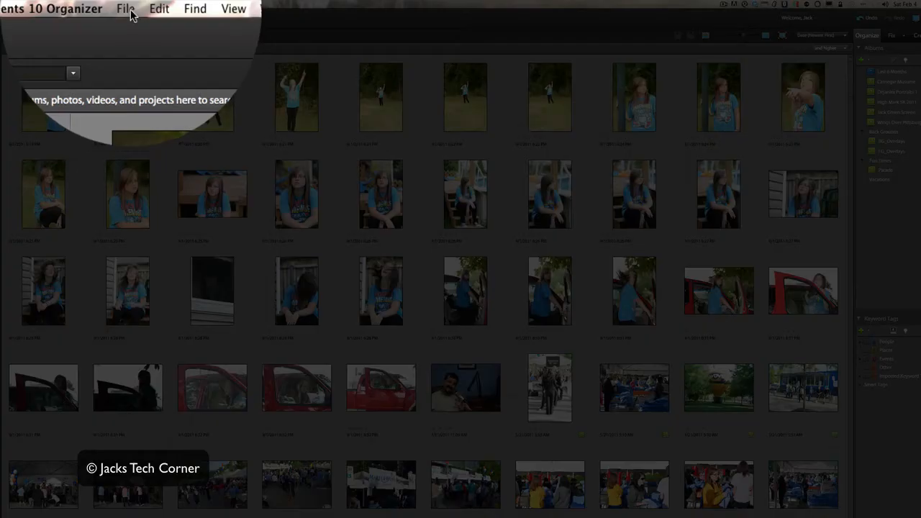
pyautogui.click(113, 5)
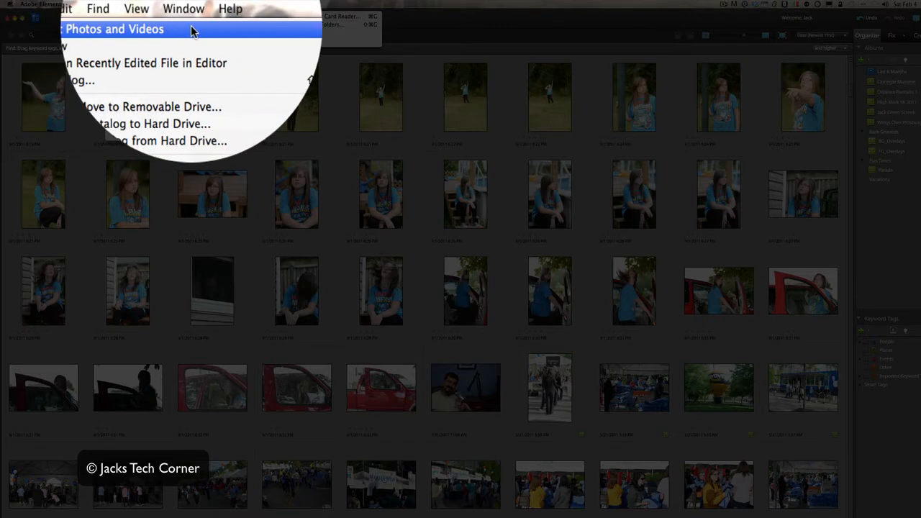
pyautogui.moveTo(232, 31)
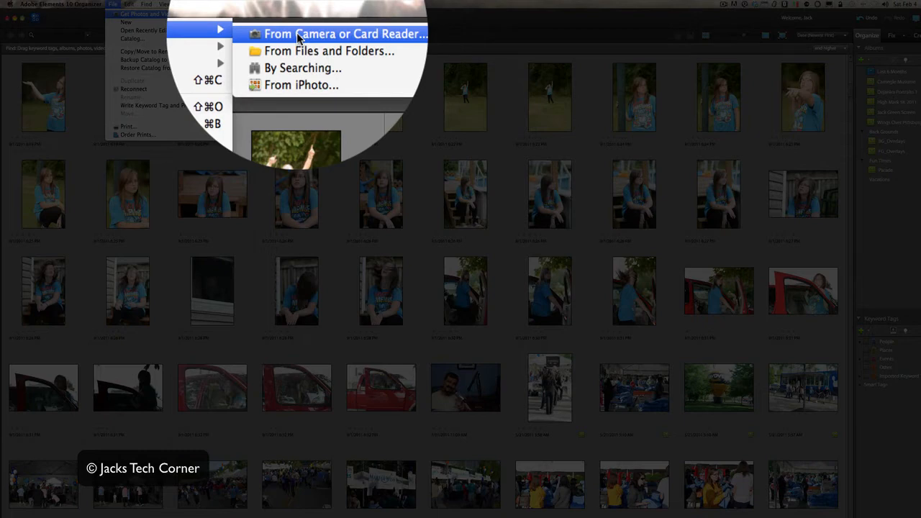
pyautogui.click(297, 17)
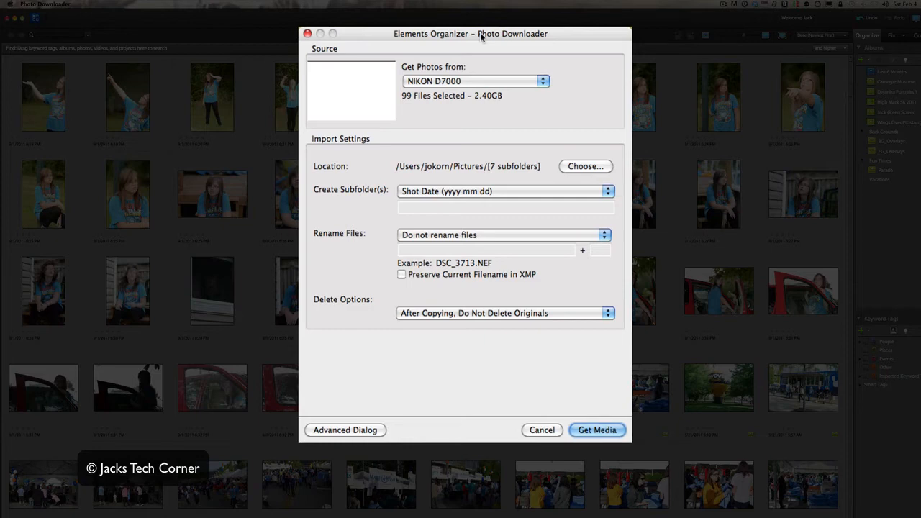
pyautogui.click(358, 430)
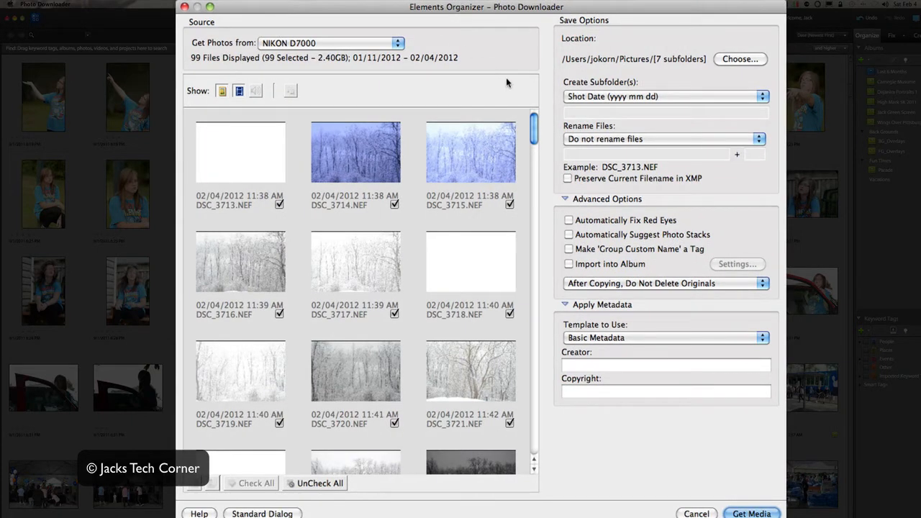
# Exclude the video DSC_3684.MOV from the files selected for import.
pyautogui.moveTo(532, 123)
pyautogui.mouseDown()
pyautogui.moveTo(533, 150)
pyautogui.moveTo(533, 138)
pyautogui.mouseUp()
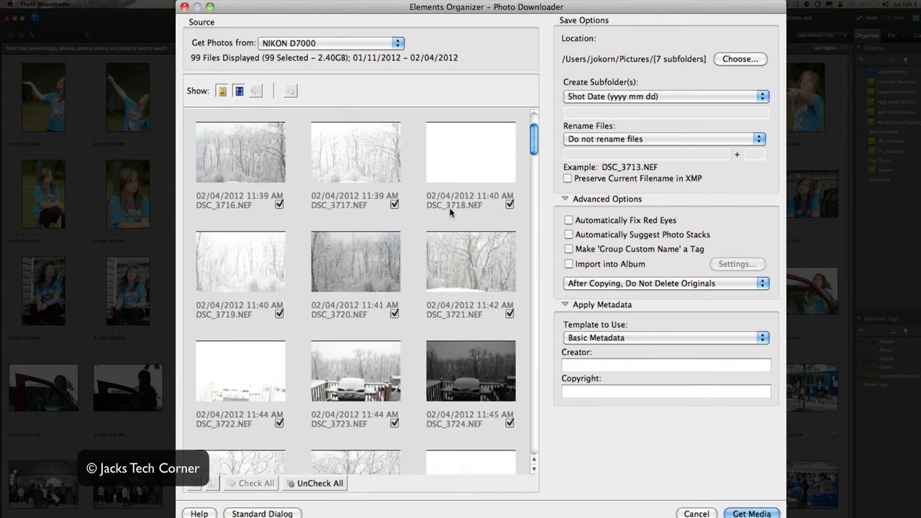
pyautogui.moveTo(533, 139); pyautogui.dragTo(532, 293)
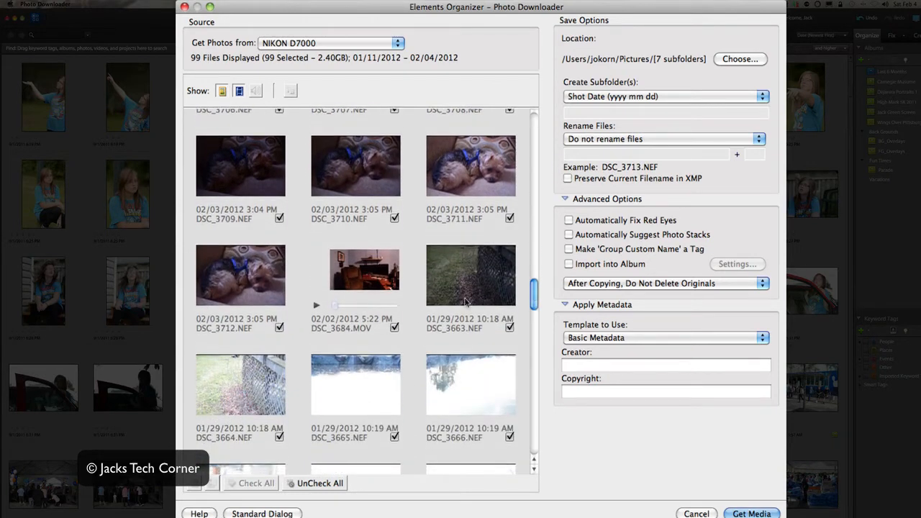
pyautogui.click(395, 328)
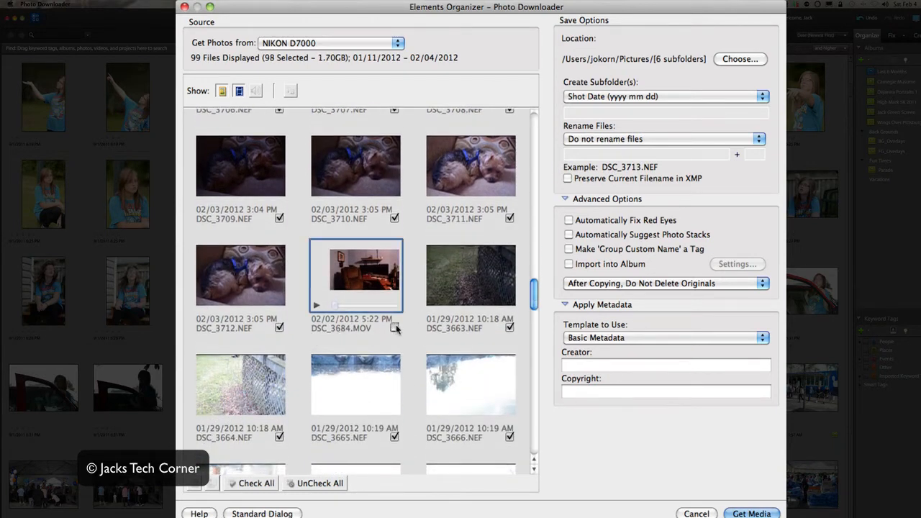
# Exclude the desk photos DSC_3650, DSC_3651, DSC_3652, DSC_3654 and DSC_3655 from the import.
pyautogui.scroll(-1, 531, 299)
pyautogui.moveTo(531, 299); pyautogui.dragTo(534, 363)
pyautogui.click(394, 269)
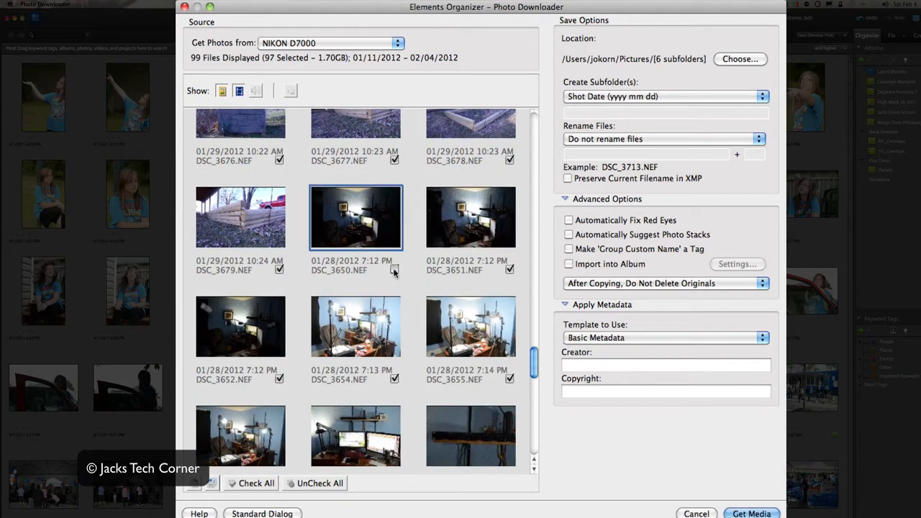
pyautogui.click(509, 269)
pyautogui.click(509, 379)
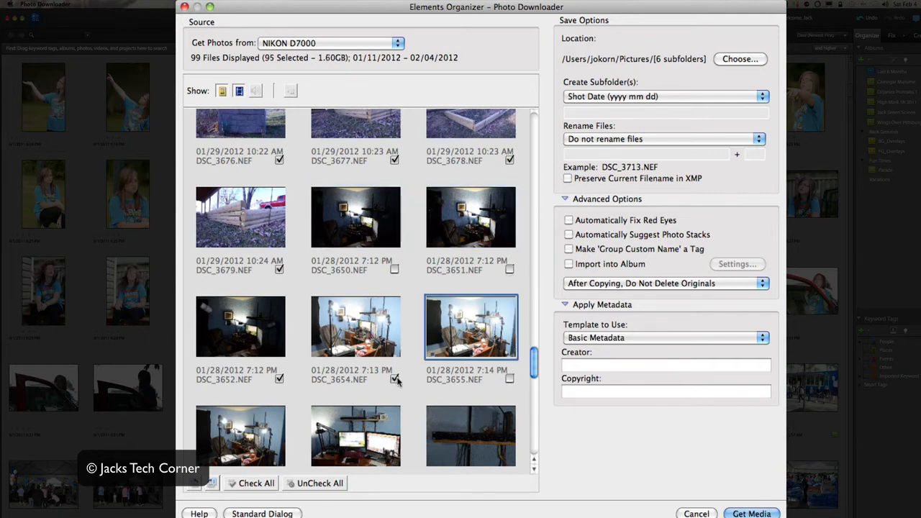
pyautogui.click(394, 379)
pyautogui.click(279, 379)
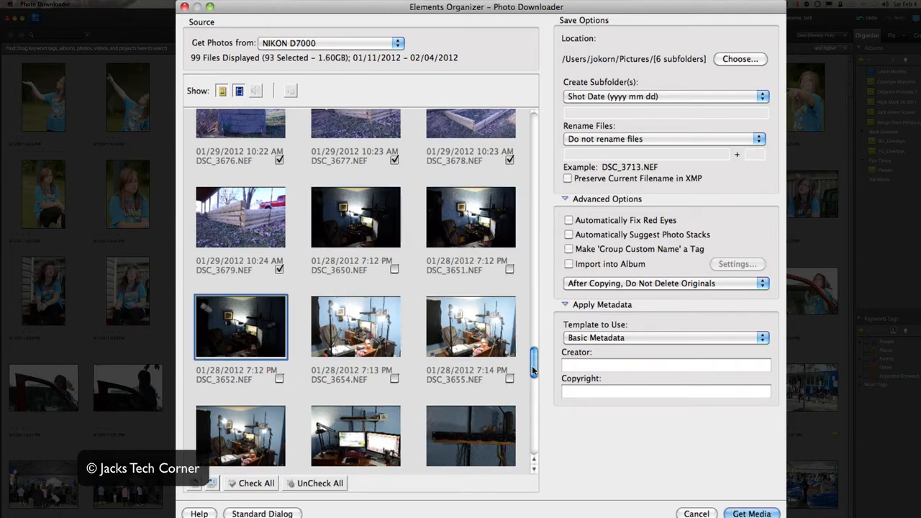
# Exclude the dark shelf photos DSC_3658 and DSC_3659 from the import, keeping DSC_3662 checked.
pyautogui.moveTo(533, 368); pyautogui.dragTo(534, 395)
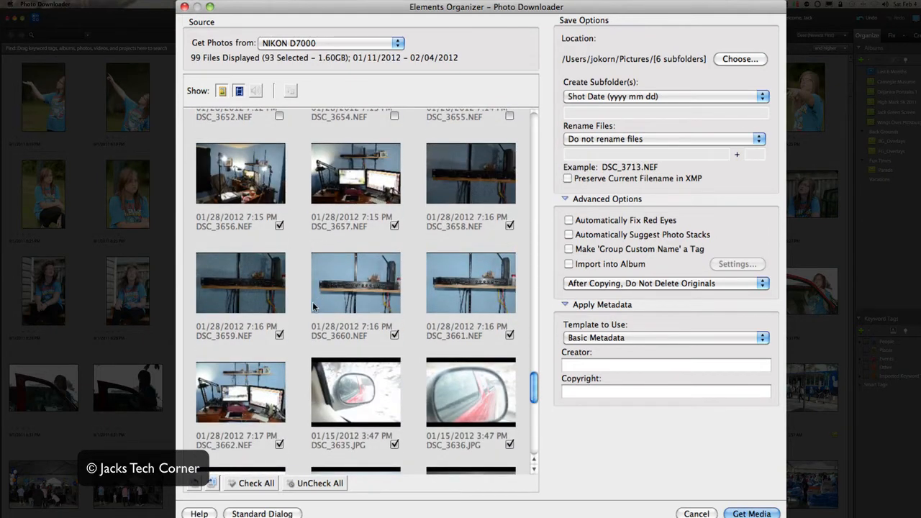
pyautogui.click(280, 334)
pyautogui.click(510, 226)
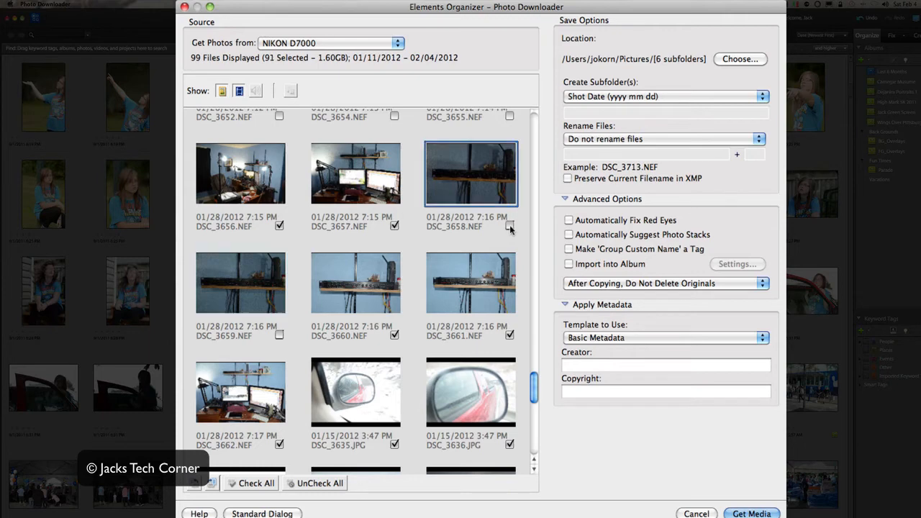
pyautogui.moveTo(534, 382); pyautogui.dragTo(534, 402)
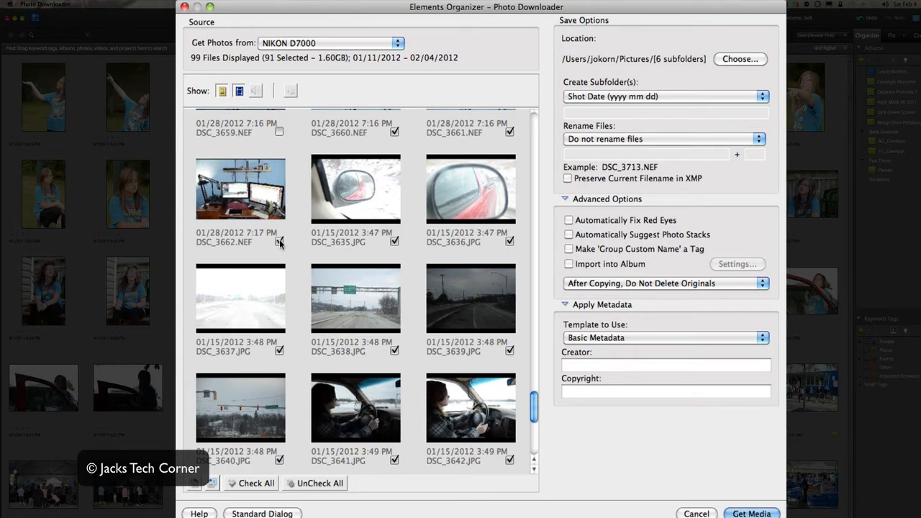
pyautogui.click(279, 243)
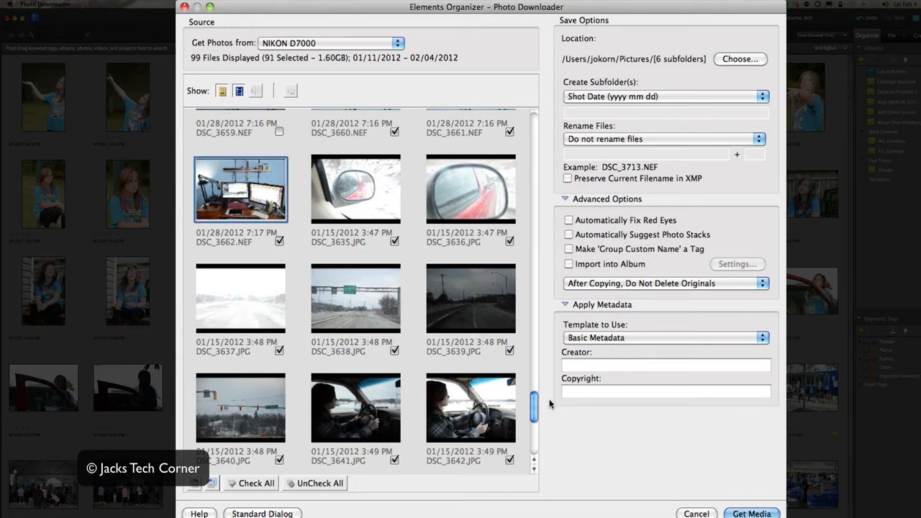
# Exclude the 01/11/2012 photos DSC_3620 through DSC_3623 from the import.
pyautogui.moveTo(537, 406); pyautogui.dragTo(536, 441)
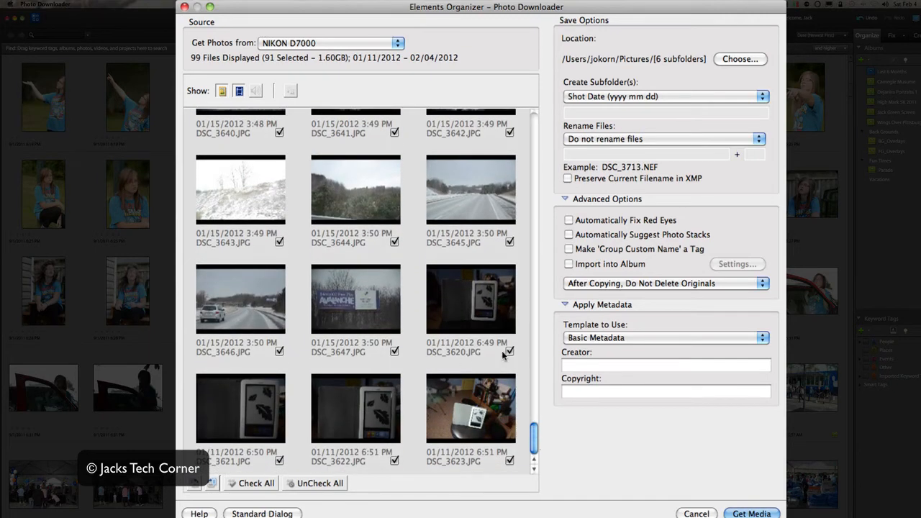
pyautogui.click(510, 351)
pyautogui.click(509, 460)
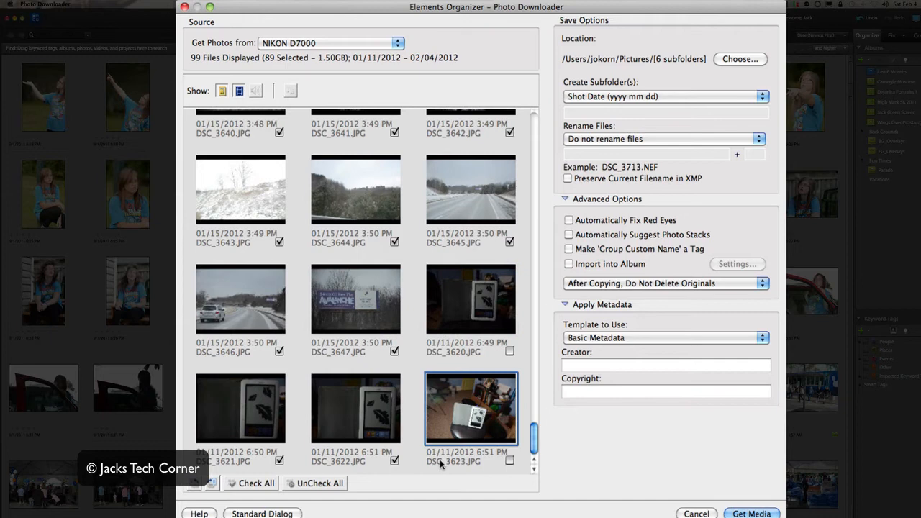
pyautogui.click(394, 462)
pyautogui.click(279, 461)
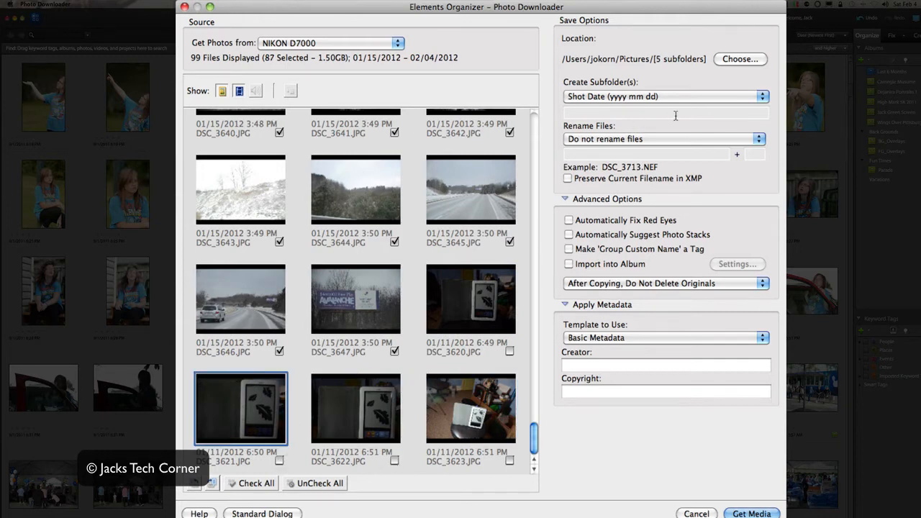
# Save the files to a custom-named subfolder SnowRaw and preserve the current filenames in XMP.
pyautogui.click(670, 95)
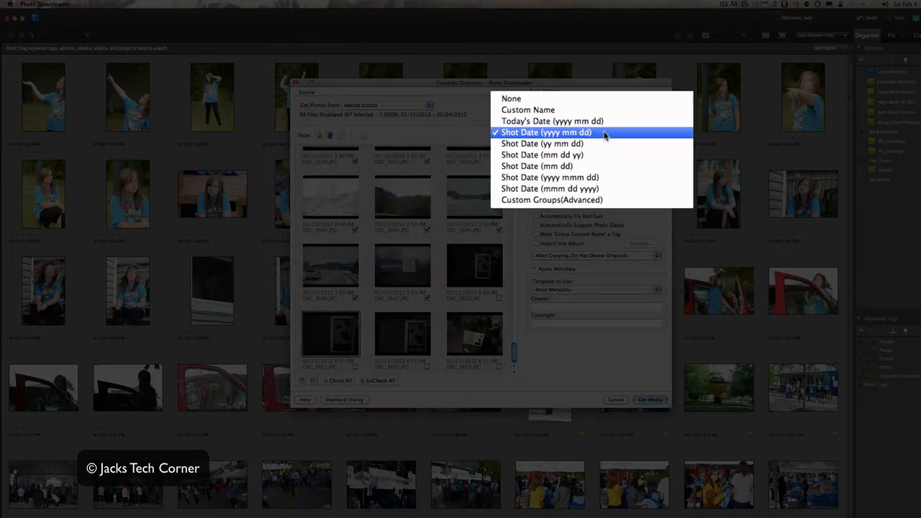
pyautogui.click(586, 111)
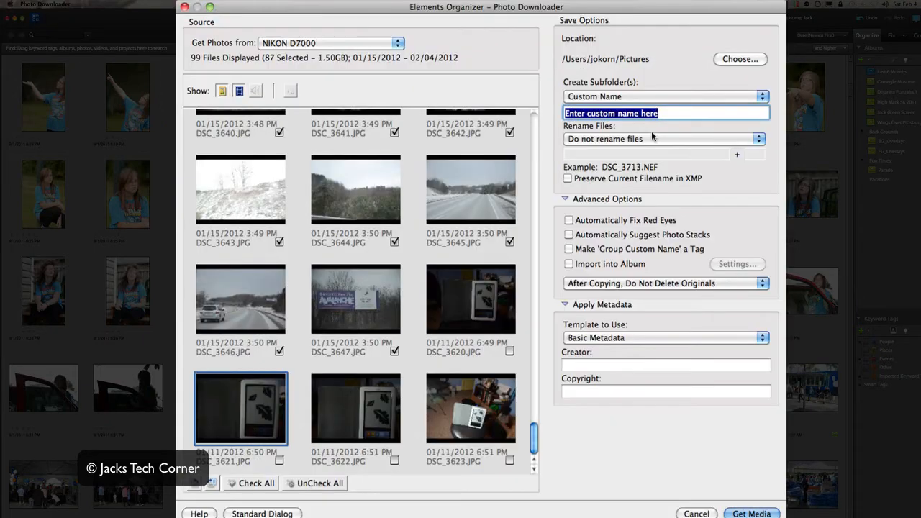
pyautogui.write('SnowRaw')
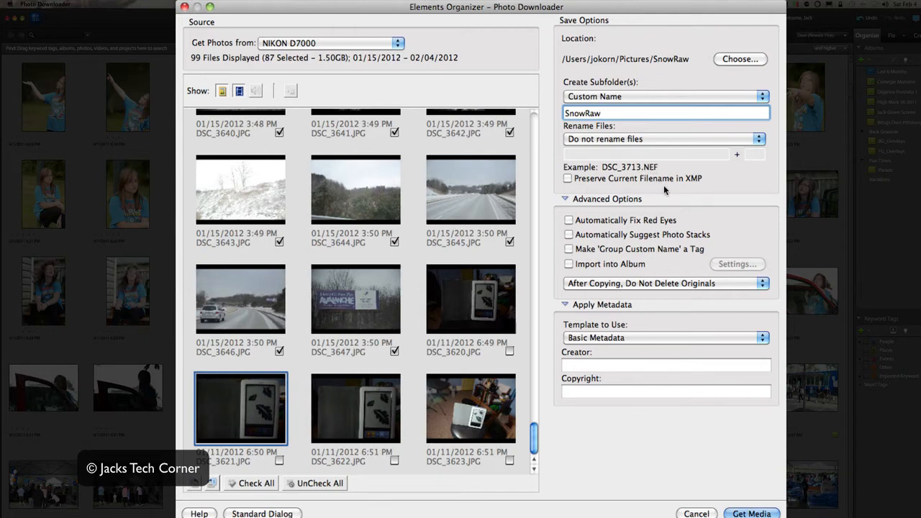
pyautogui.click(567, 179)
# Enable importing into an album and create a new album named ShowRaw under PSE Albums.
pyautogui.click(569, 263)
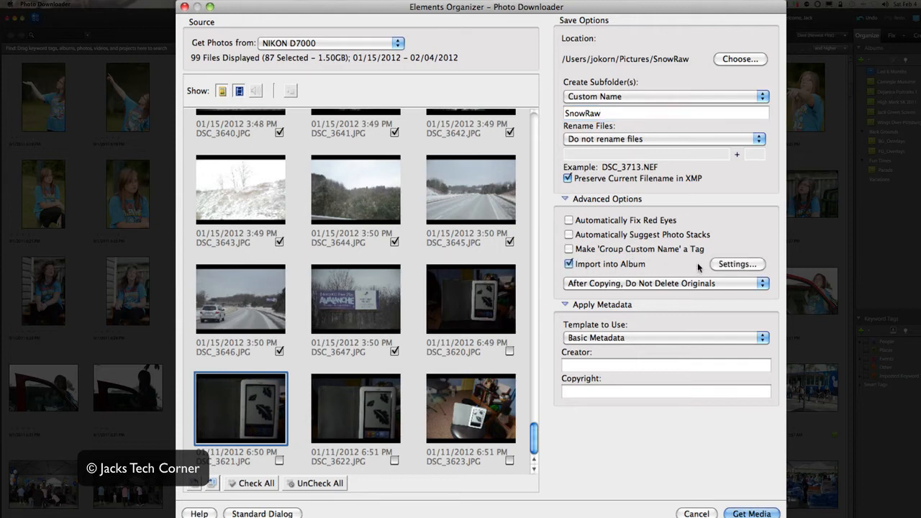
pyautogui.click(719, 265)
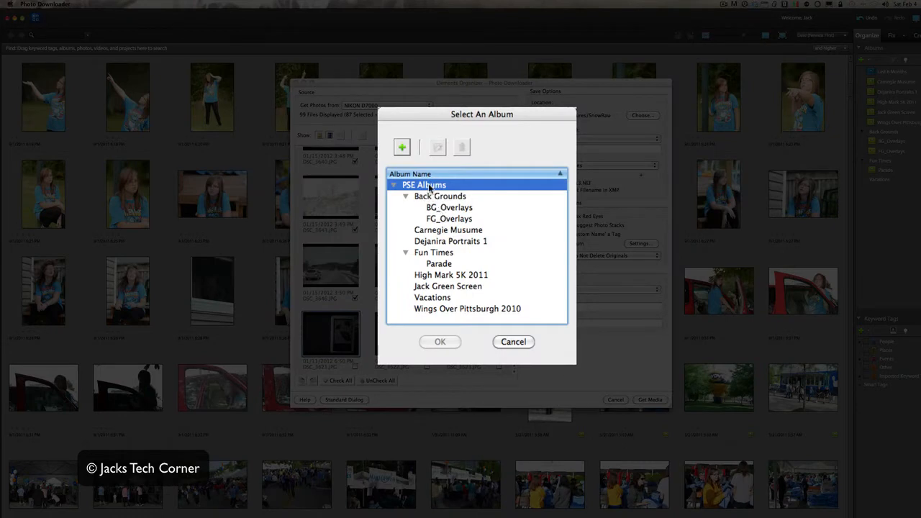
pyautogui.click(402, 147)
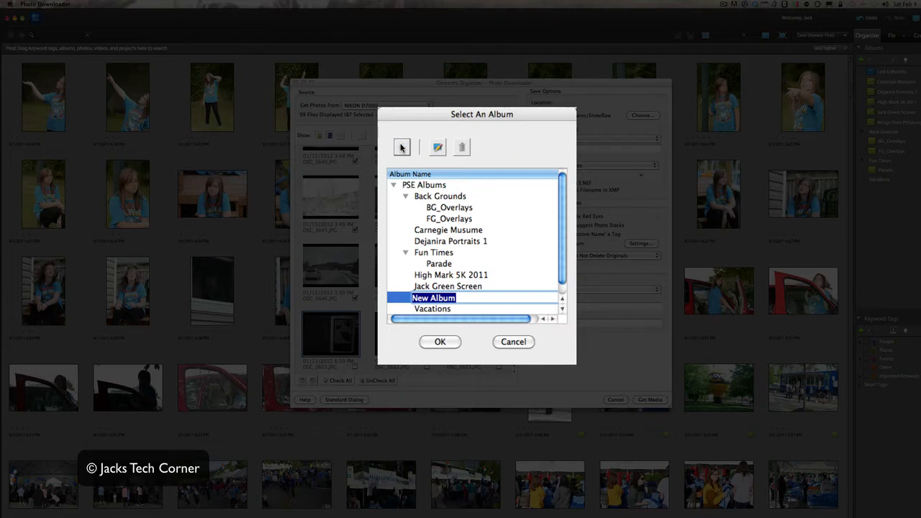
pyautogui.write('ShowRa')
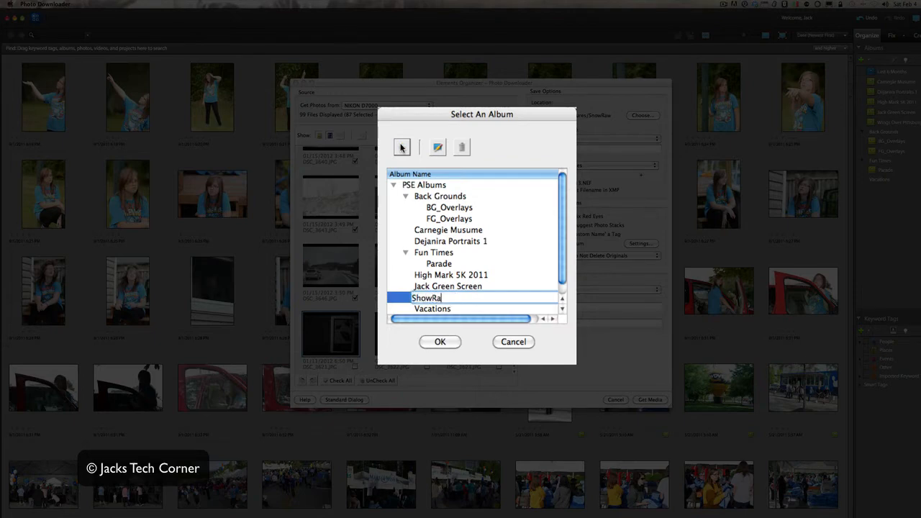
pyautogui.write('w')
pyautogui.press('Return')
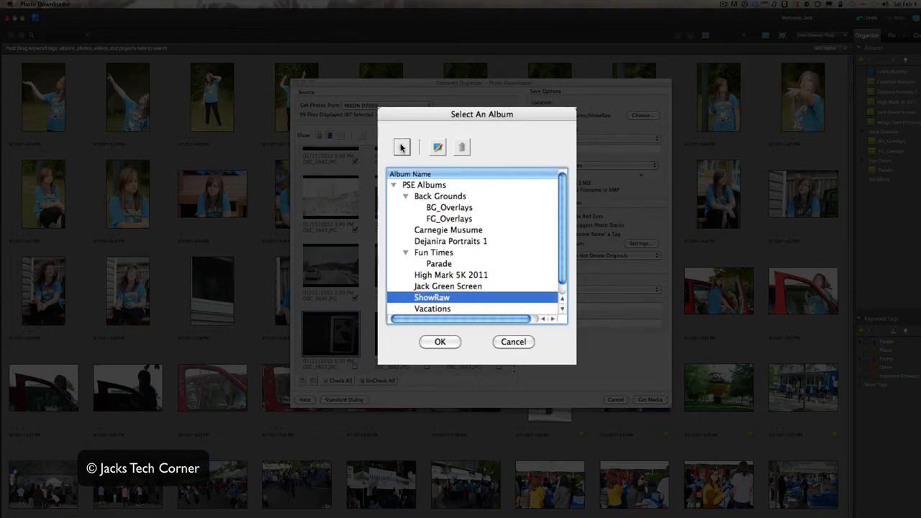
# Rename the new album SnowRaw and accept it as the import album.
pyautogui.click(426, 302)
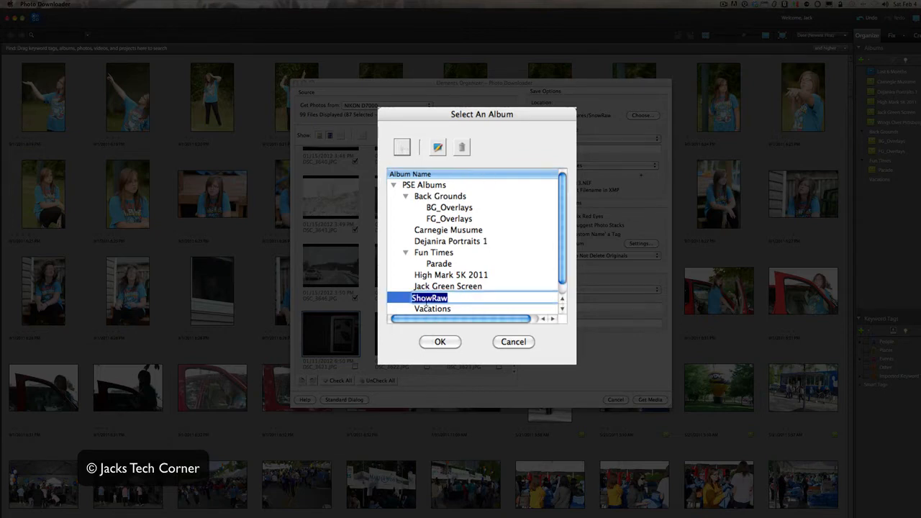
pyautogui.moveTo(432, 301); pyautogui.dragTo(411, 299)
pyautogui.write('Snow')
pyautogui.press('Return')
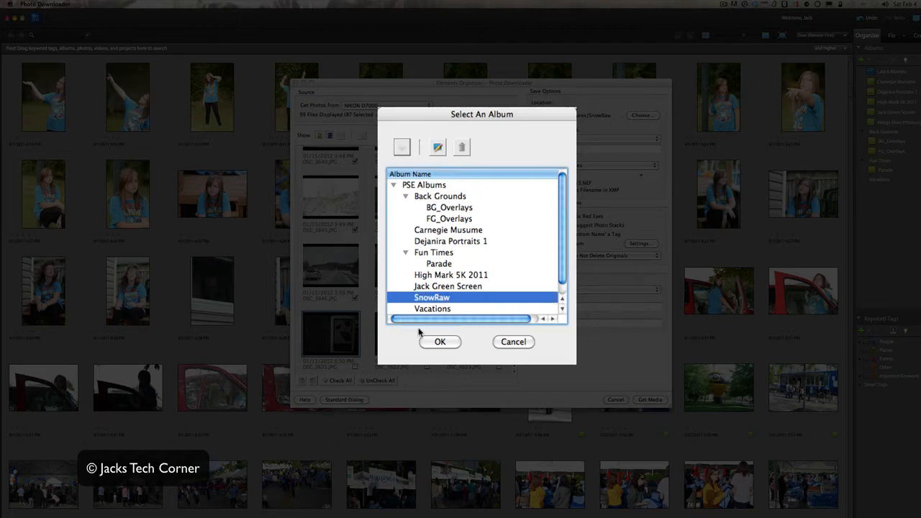
pyautogui.click(438, 341)
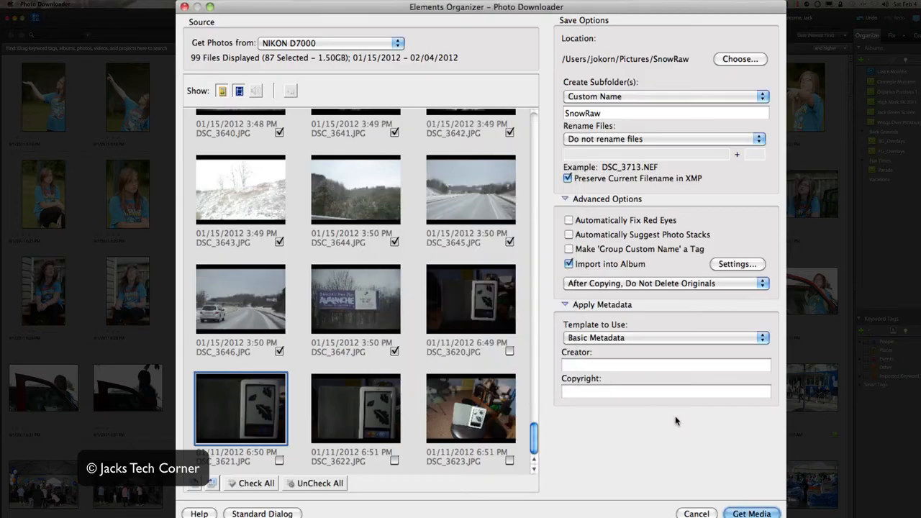
# Run the import of the selected media, choose to show only the new files and dismiss the closing notice.
pyautogui.click(751, 513)
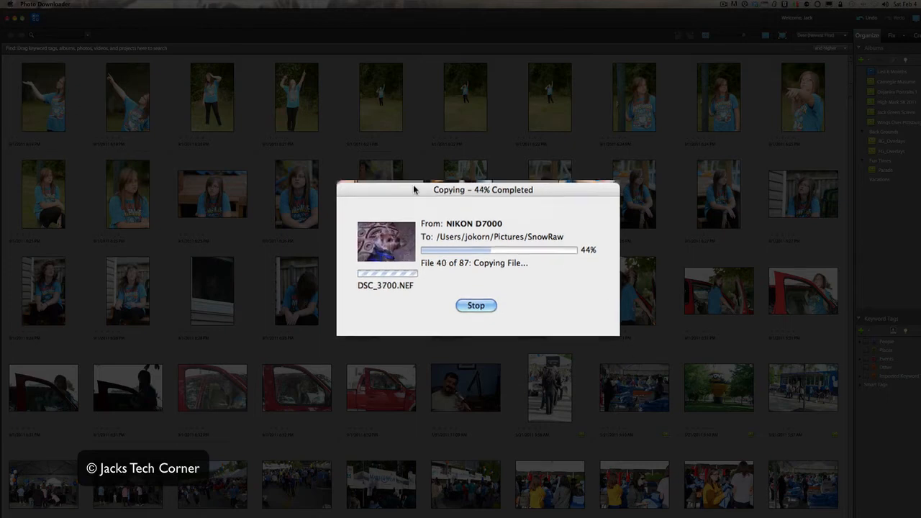
pyautogui.moveTo(409, 192); pyautogui.dragTo(413, 166)
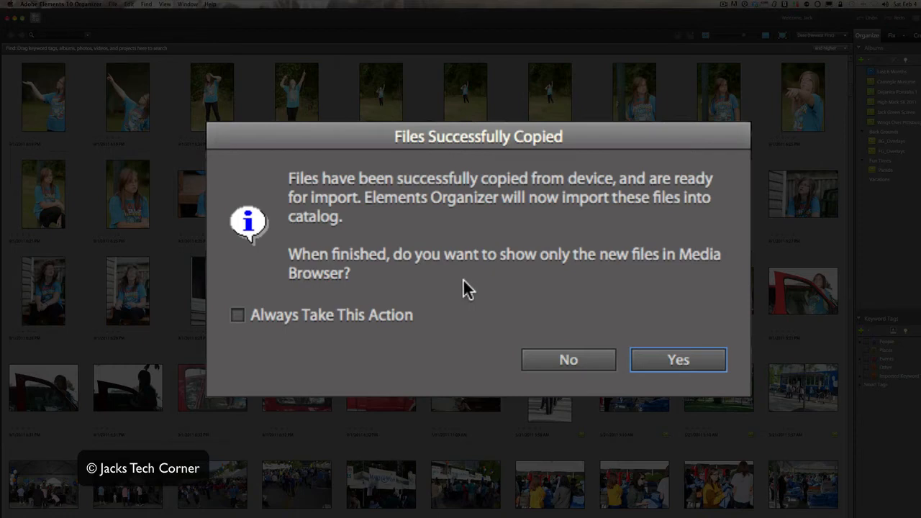
pyautogui.click(678, 361)
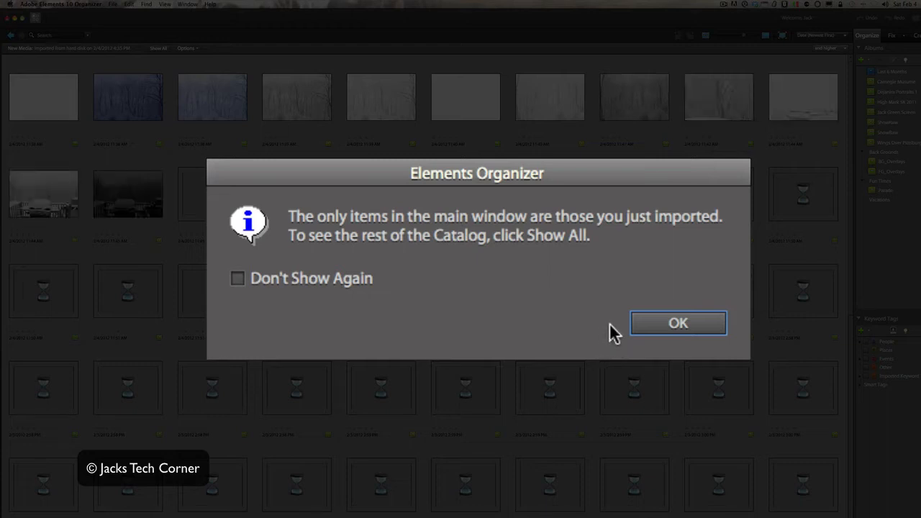
pyautogui.click(665, 326)
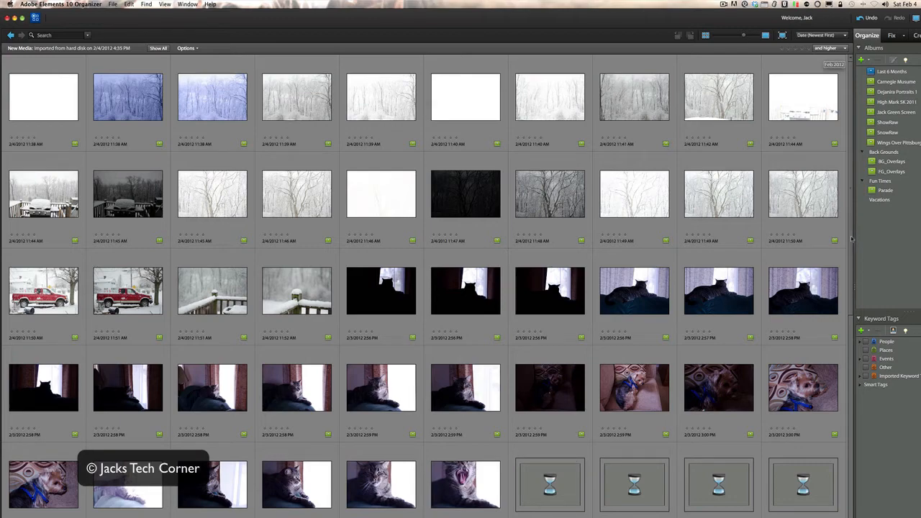
# Look through the thumbnails of the newly imported photos in the media browser.
pyautogui.moveTo(853, 227); pyautogui.dragTo(851, 293)
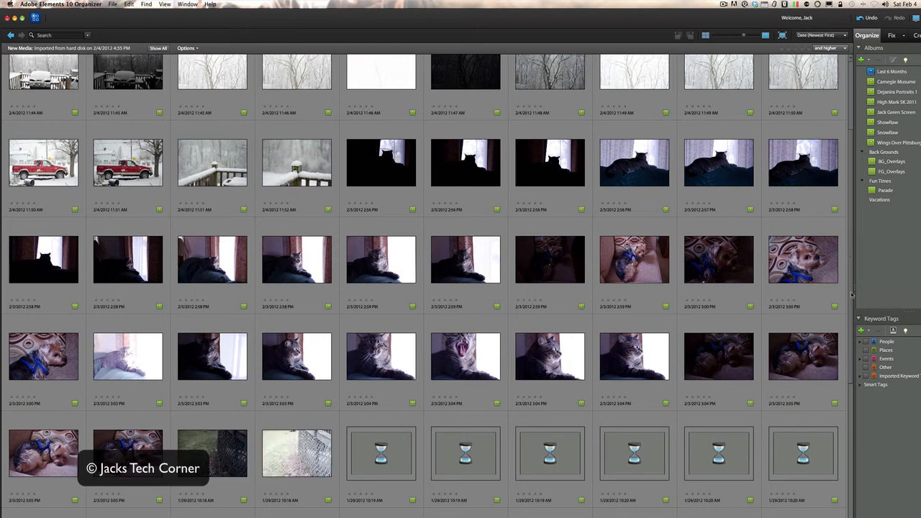
pyautogui.scroll(-1, 851, 294)
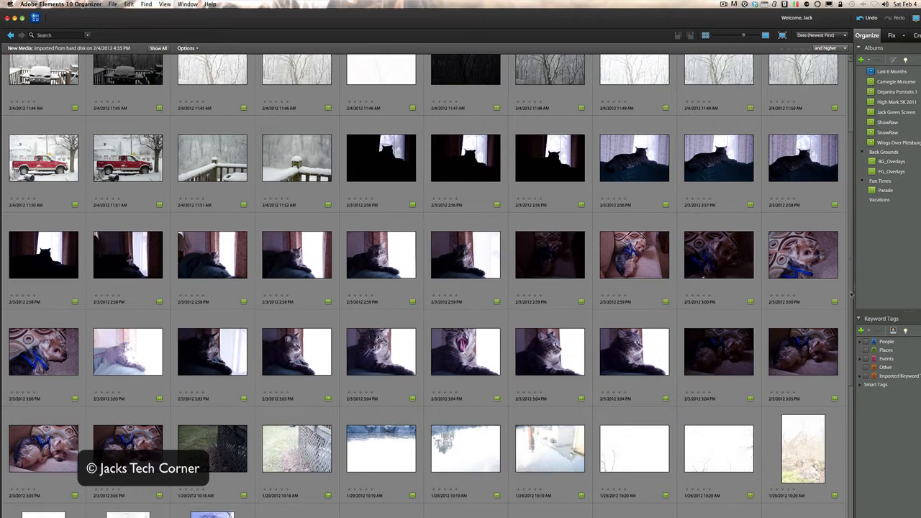
pyautogui.scroll(-1, 851, 314)
pyautogui.moveTo(851, 315); pyautogui.dragTo(850, 390)
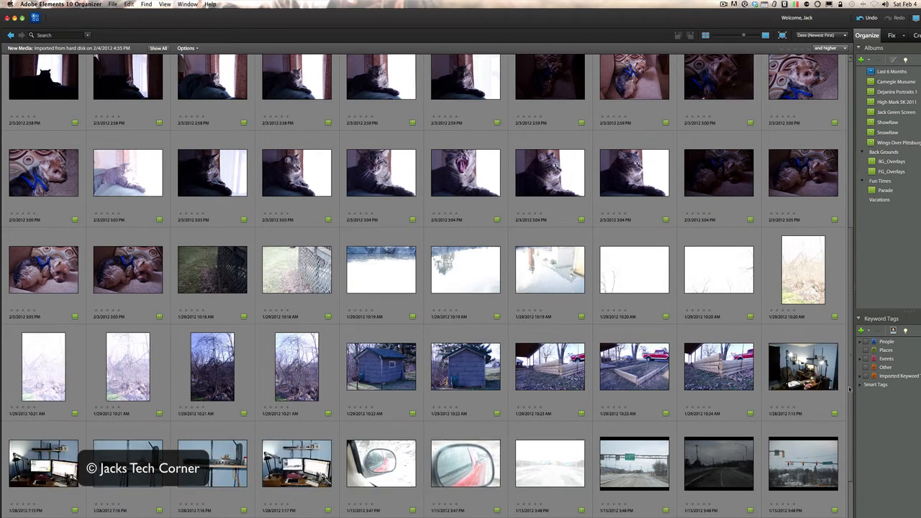
# Display the file names beneath the imported photos' thumbnails in the media browser.
pyautogui.scroll(-3, 850, 431)
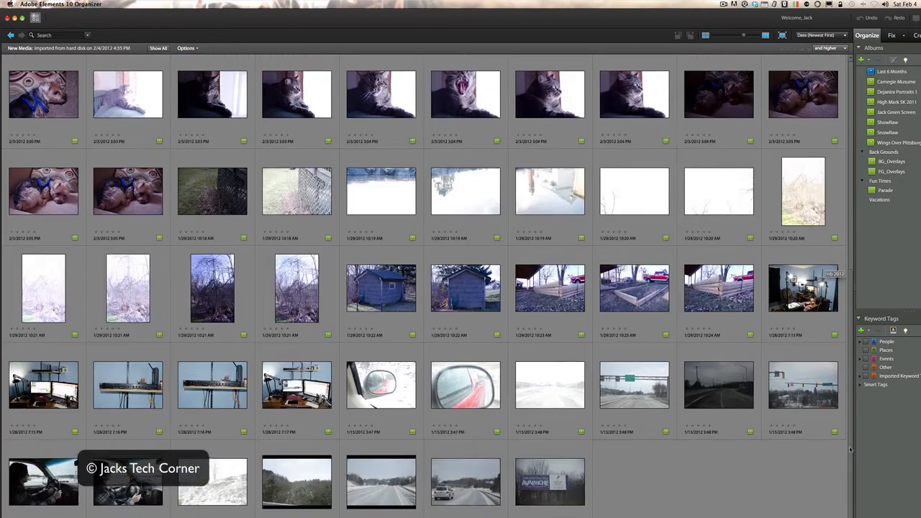
pyautogui.scroll(10, 839, 123)
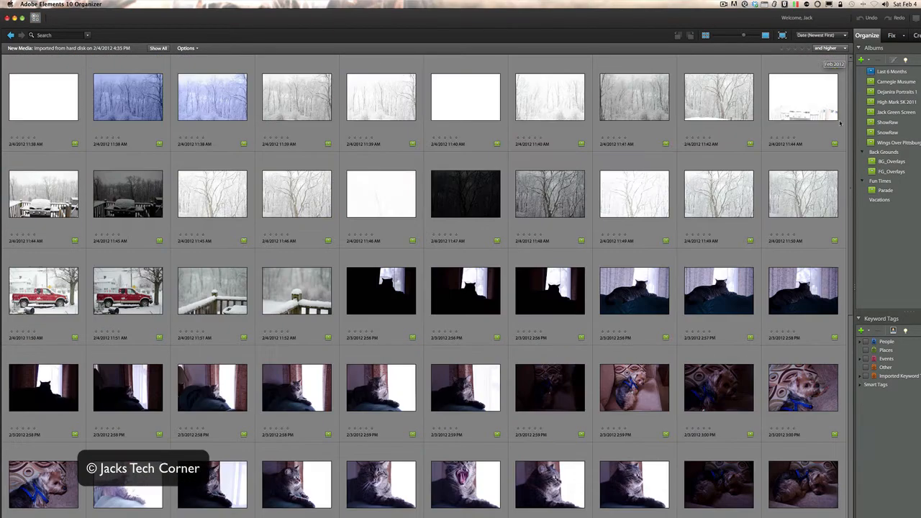
pyautogui.click(164, 4)
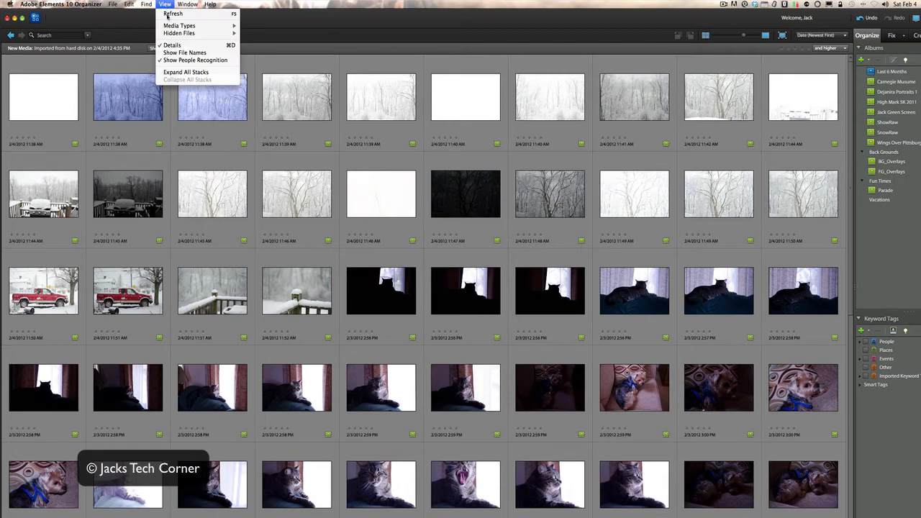
pyautogui.click(184, 52)
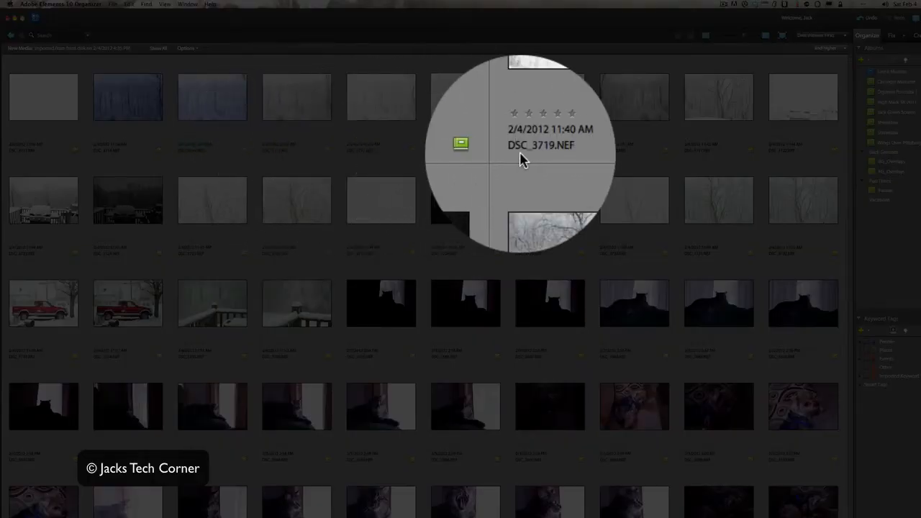
# Open the bluish snowy woods photo DSC_3715.NEF for editing with Photoshop Elements Editor and reposition the Camera Raw window.
pyautogui.rightClick(222, 107)
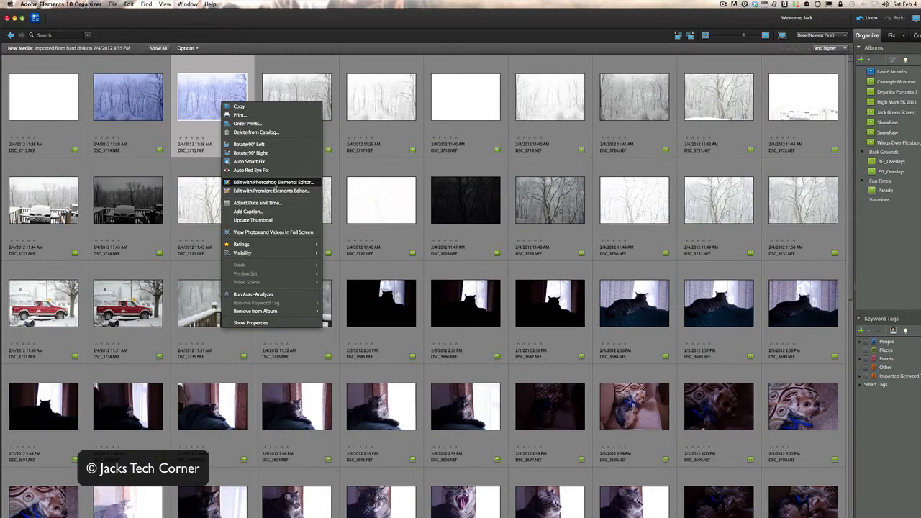
pyautogui.click(273, 185)
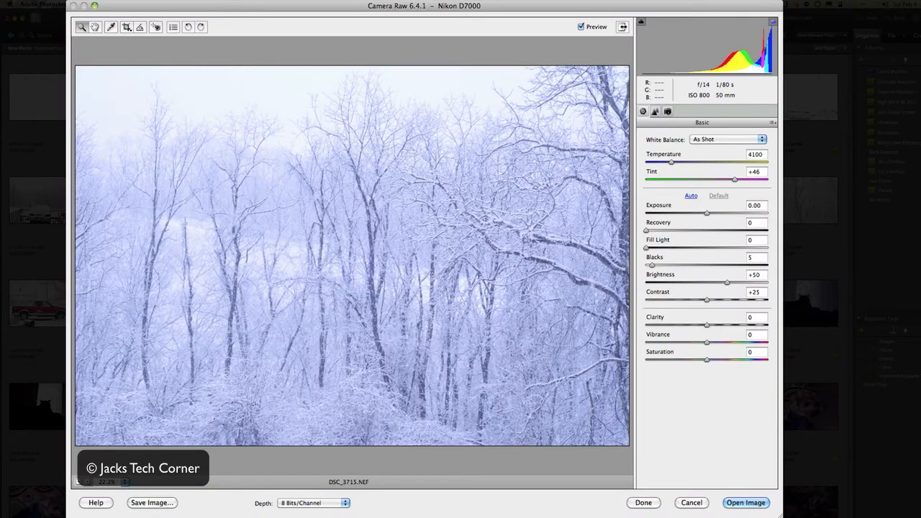
pyautogui.moveTo(371, 6); pyautogui.dragTo(405, 25)
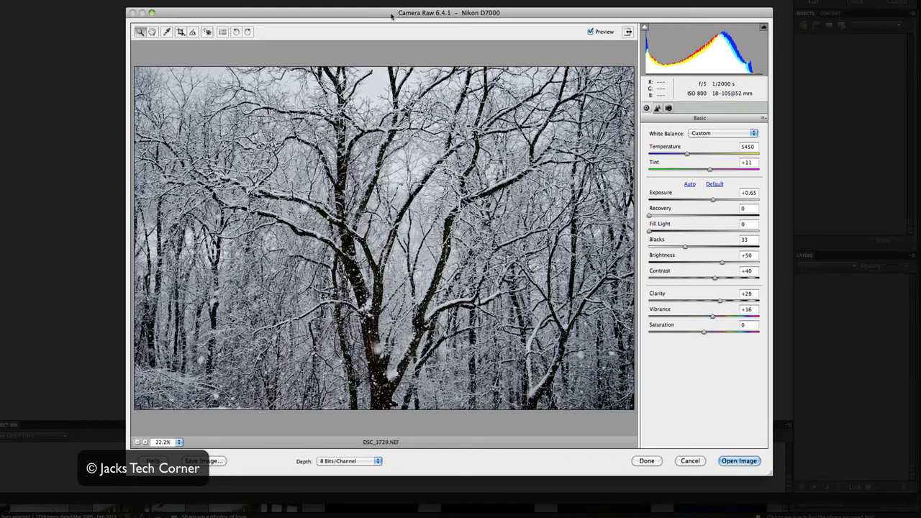
# Sample the pale sky between the branches of DSC_3729.NEF with the White Balance tool and check the white balance presets.
pyautogui.moveTo(391, 15); pyautogui.dragTo(397, 12)
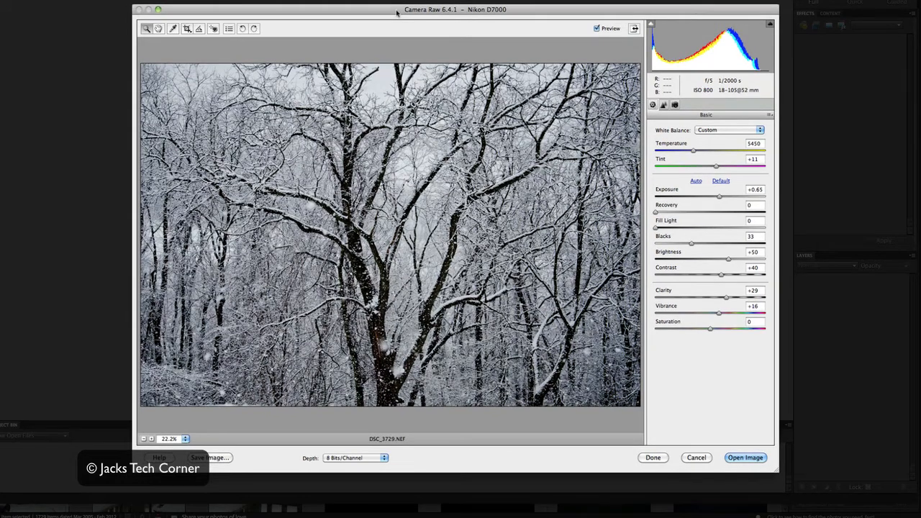
pyautogui.click(173, 30)
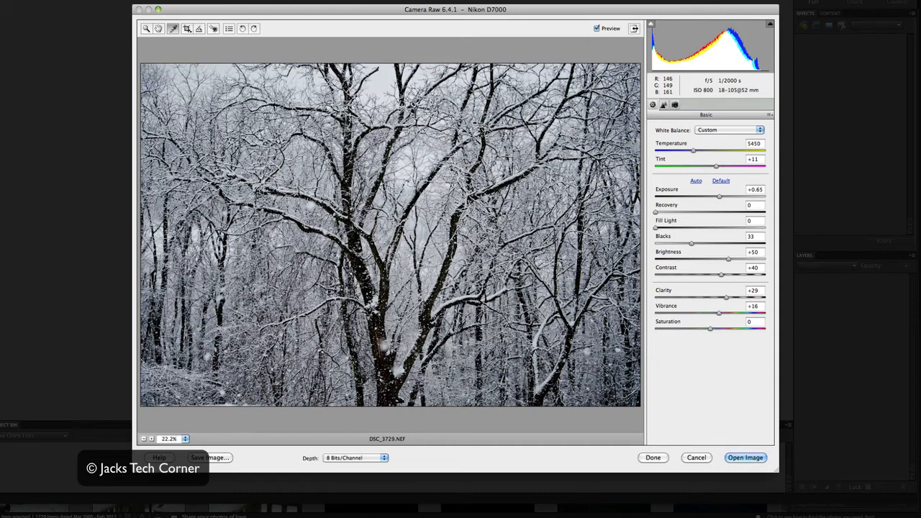
pyautogui.click(387, 80)
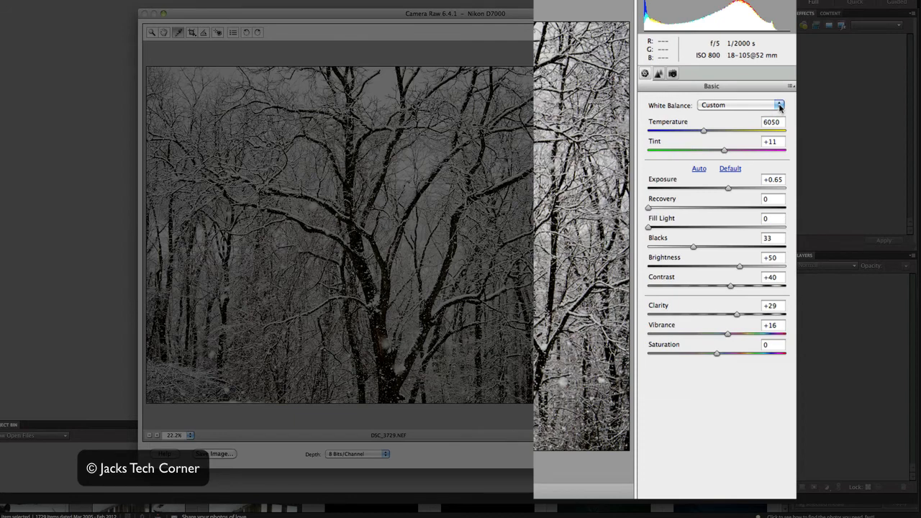
pyautogui.click(779, 106)
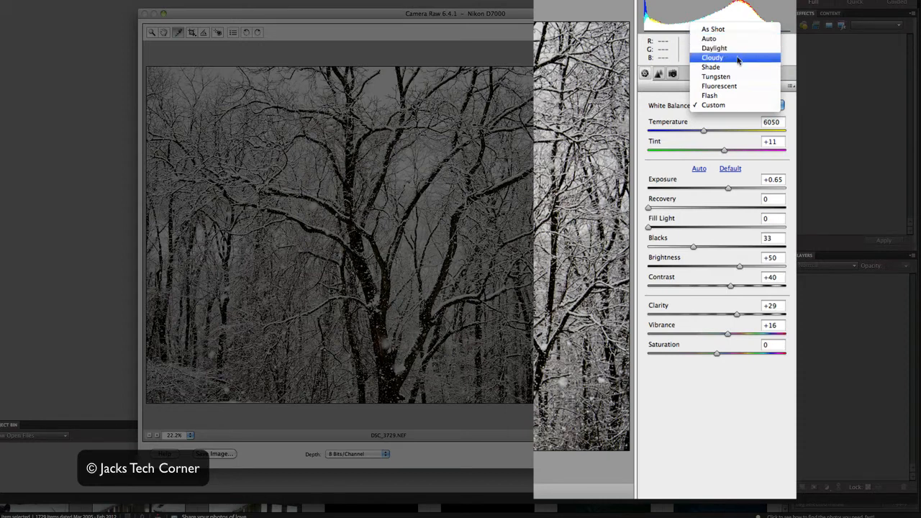
pyautogui.click(722, 120)
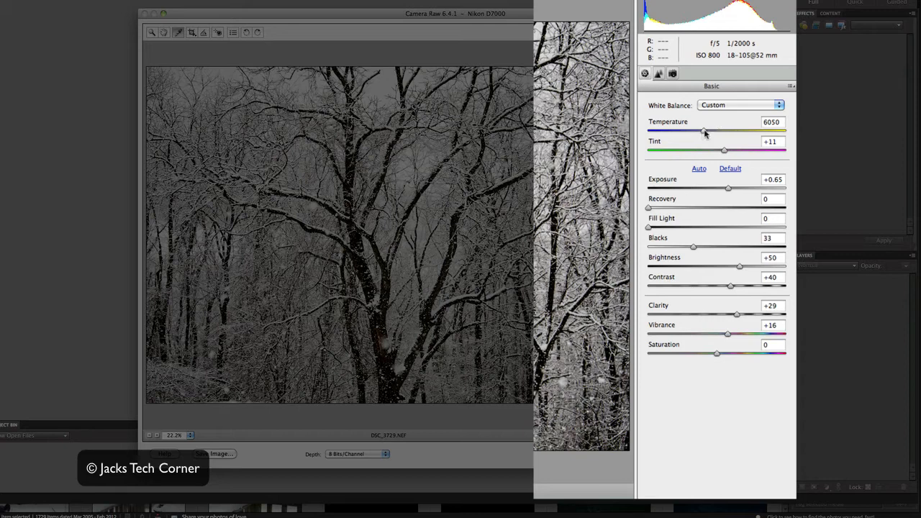
# Try cooler and warmer white balances on the snowy tree photo, settling on Temperature 7400 and Tint +4.
pyautogui.moveTo(702, 135); pyautogui.dragTo(661, 134)
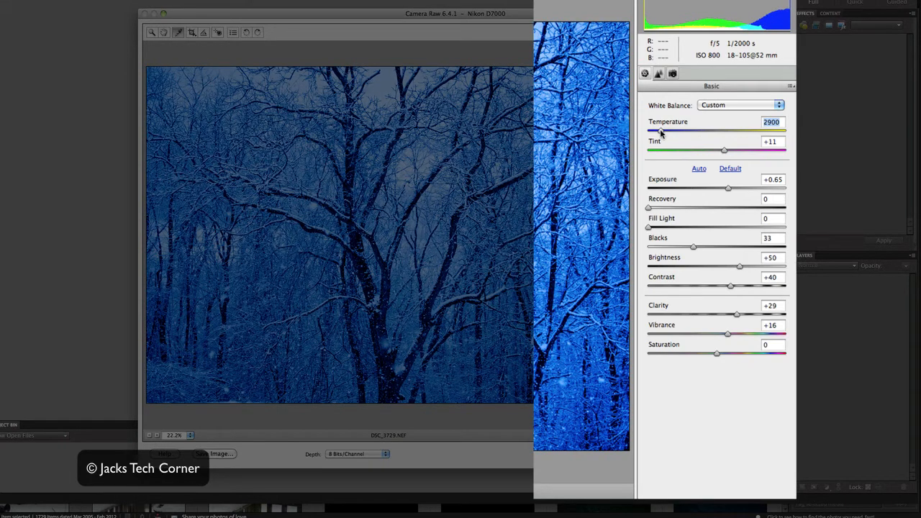
pyautogui.moveTo(660, 134); pyautogui.dragTo(776, 131)
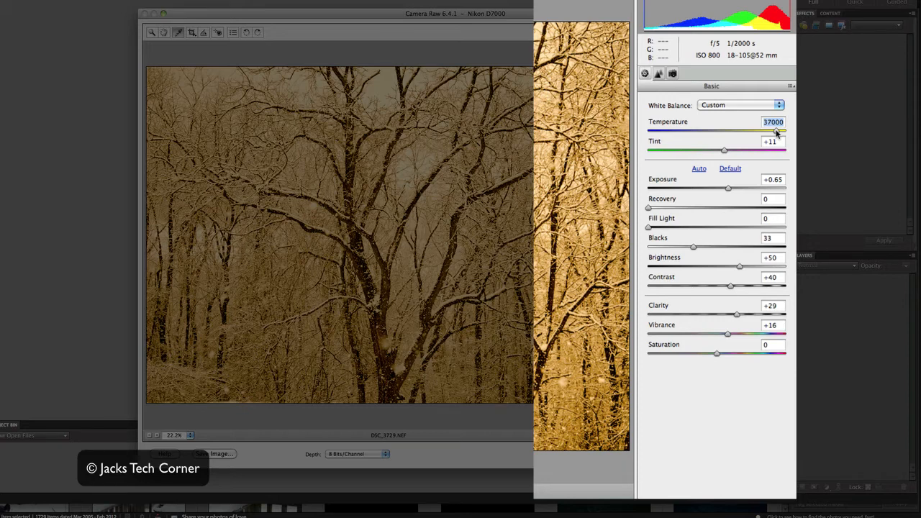
pyautogui.moveTo(776, 132); pyautogui.dragTo(668, 132)
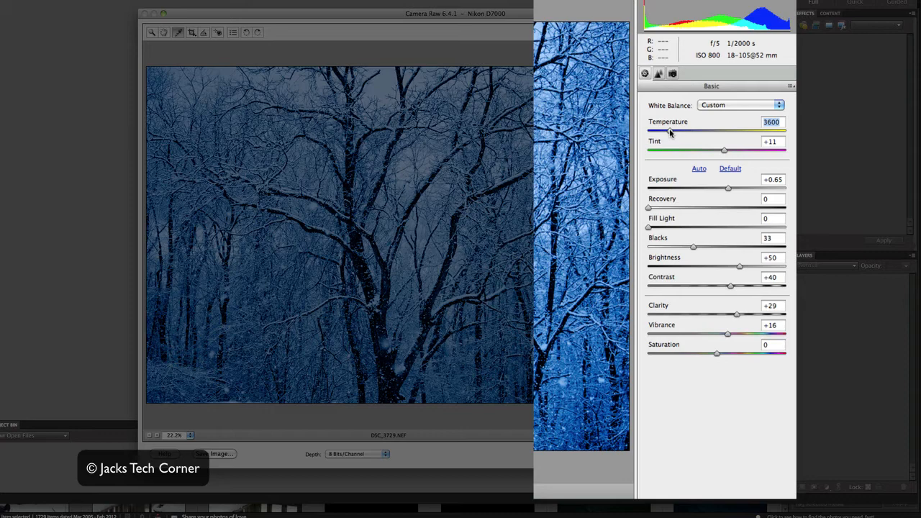
pyautogui.moveTo(669, 132); pyautogui.dragTo(722, 130)
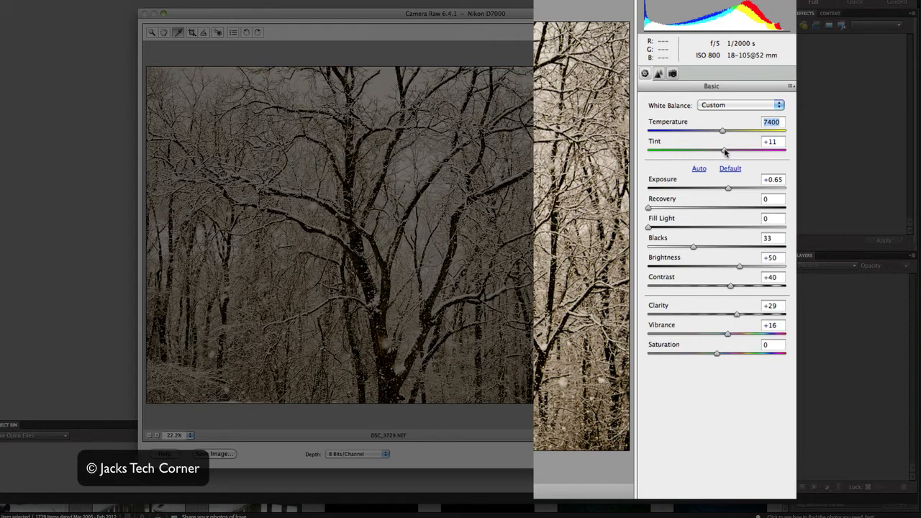
pyautogui.moveTo(724, 151)
pyautogui.mouseDown()
pyautogui.moveTo(661, 151)
pyautogui.moveTo(781, 153)
pyautogui.moveTo(721, 152)
pyautogui.mouseUp()
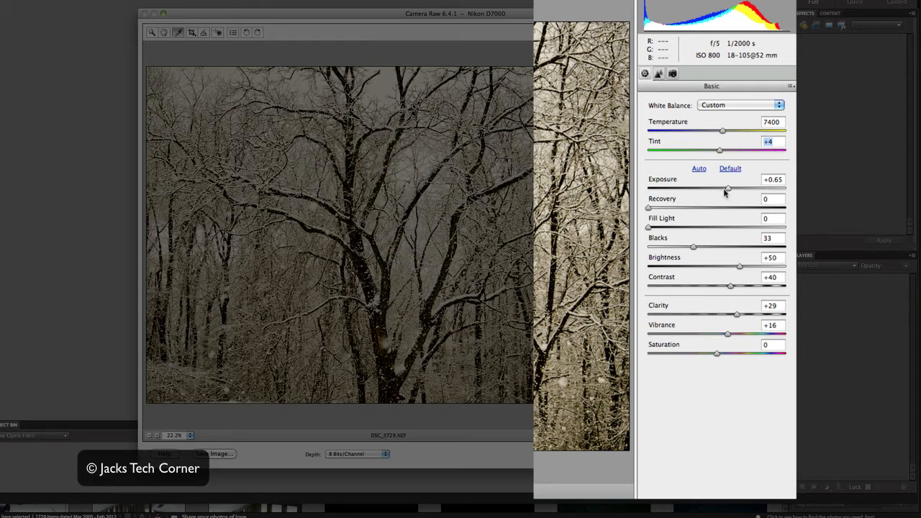
# Set the photo's Exposure to +0.35, leaving Recovery and Fill Light at 0.
pyautogui.moveTo(727, 188); pyautogui.dragTo(709, 189)
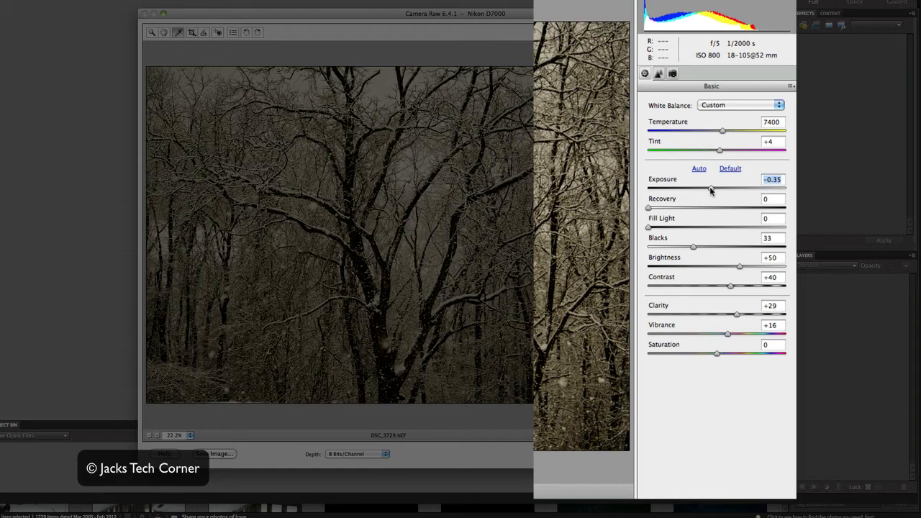
pyautogui.moveTo(709, 186)
pyautogui.mouseDown()
pyautogui.moveTo(729, 191)
pyautogui.moveTo(721, 188)
pyautogui.mouseUp()
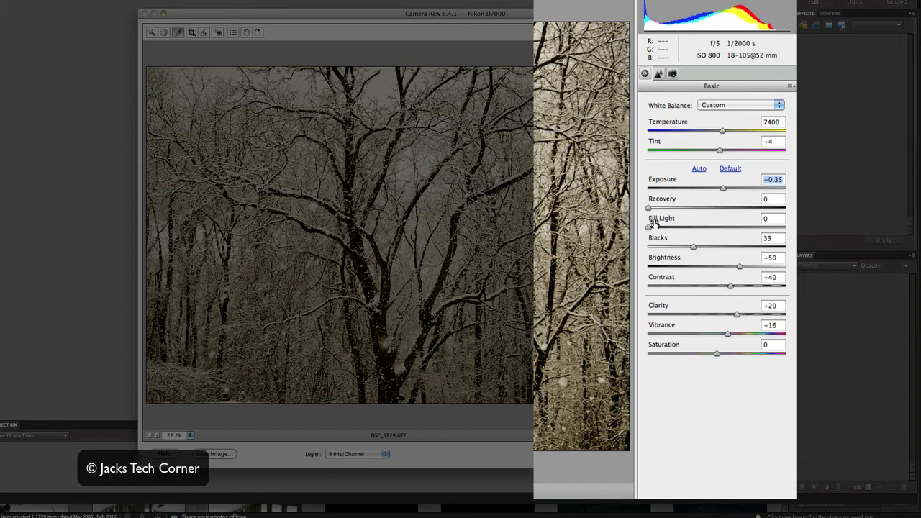
pyautogui.moveTo(649, 227); pyautogui.dragTo(645, 209)
# Set Blacks to 52, Brightness to +40 and Contrast to +39 for the tree photo.
pyautogui.click(693, 247)
pyautogui.moveTo(694, 246); pyautogui.dragTo(721, 249)
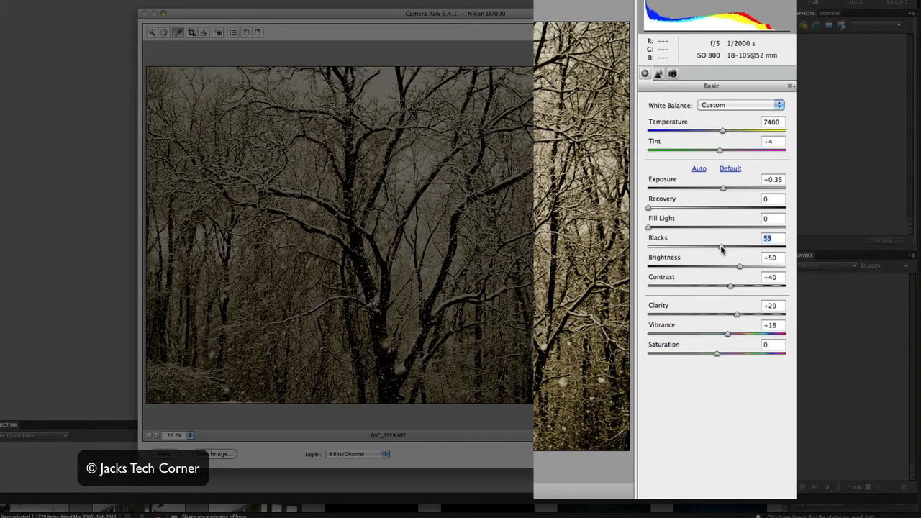
pyautogui.moveTo(721, 249); pyautogui.dragTo(720, 249)
pyautogui.moveTo(739, 268); pyautogui.dragTo(729, 287)
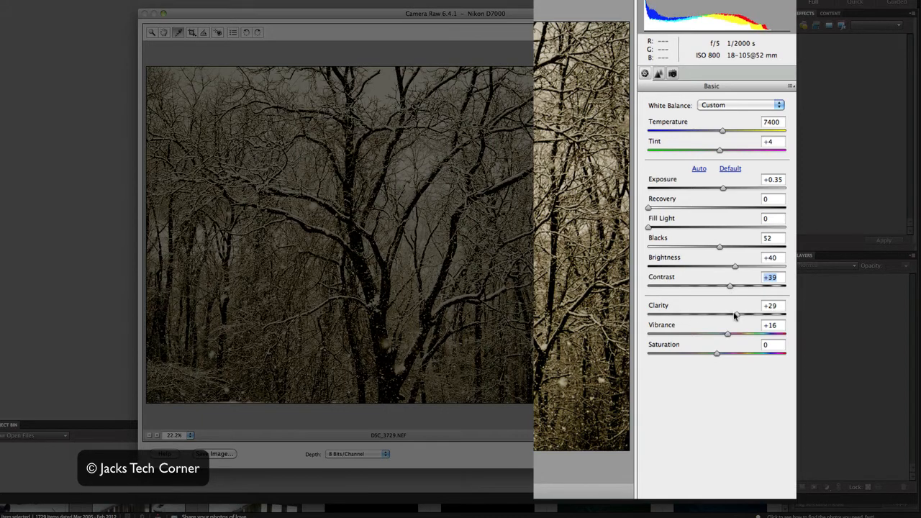
# Set Clarity to +7, Vibrance to +7 and Saturation to +3, trying a Clarity of -100 along the way.
pyautogui.moveTo(735, 315); pyautogui.dragTo(647, 317)
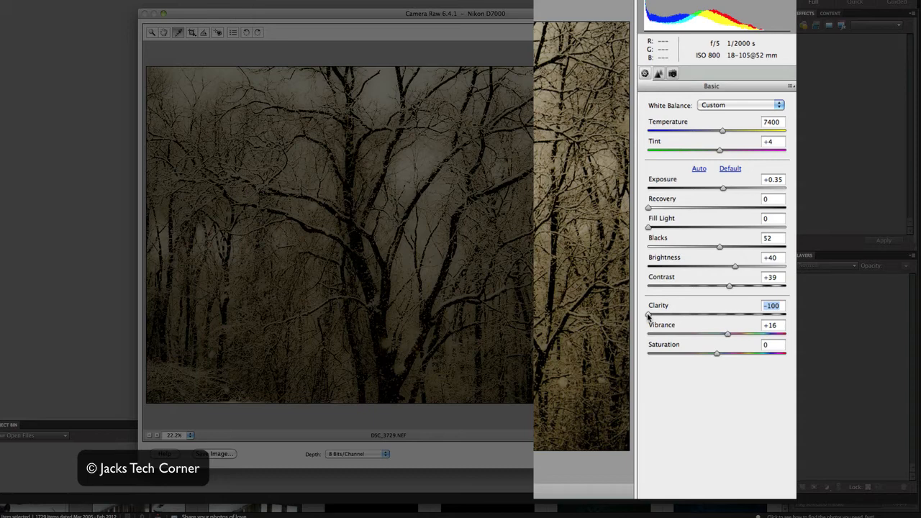
pyautogui.moveTo(647, 317); pyautogui.dragTo(720, 315)
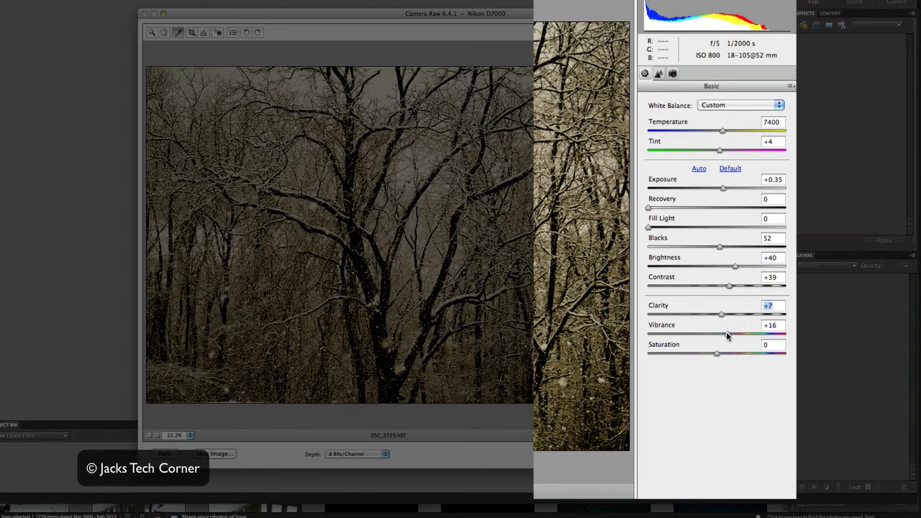
pyautogui.moveTo(727, 335)
pyautogui.mouseDown()
pyautogui.moveTo(767, 336)
pyautogui.moveTo(698, 339)
pyautogui.moveTo(721, 335)
pyautogui.mouseUp()
pyautogui.moveTo(717, 355)
pyautogui.mouseDown()
pyautogui.moveTo(649, 355)
pyautogui.moveTo(704, 355)
pyautogui.mouseUp()
pyautogui.moveTo(707, 354); pyautogui.dragTo(718, 353)
# Set sharpening to Amount 32, Detail 24 and Masking 6, and color noise reduction to 15.
pyautogui.click(658, 74)
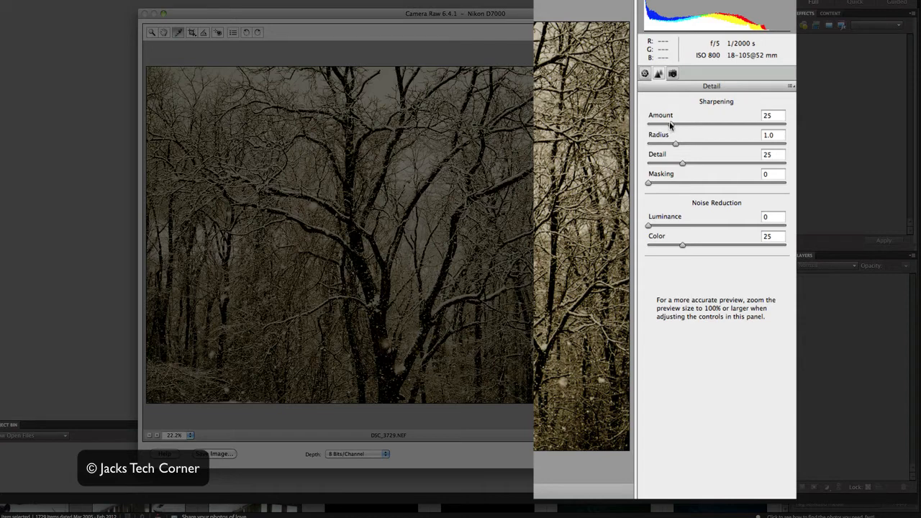
pyautogui.moveTo(669, 125); pyautogui.dragTo(656, 185)
pyautogui.moveTo(646, 224)
pyautogui.mouseDown()
pyautogui.moveTo(737, 225)
pyautogui.moveTo(645, 229)
pyautogui.mouseUp()
pyautogui.moveTo(683, 245); pyautogui.dragTo(735, 246)
pyautogui.moveTo(679, 245); pyautogui.dragTo(668, 245)
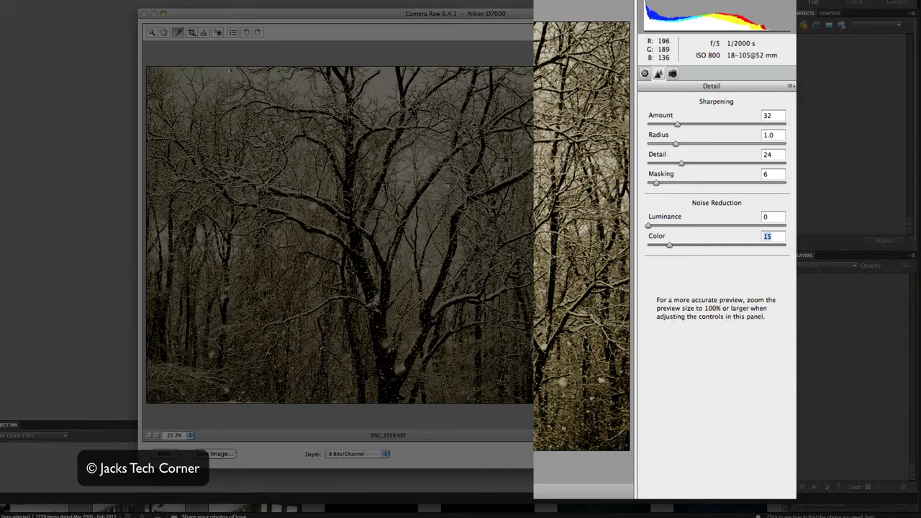
# Fine-tune the color noise reduction and slightly raise the sharpening amount while viewing the branches at 100%.
pyautogui.click(152, 32)
pyautogui.click(519, 230)
pyautogui.click(518, 231)
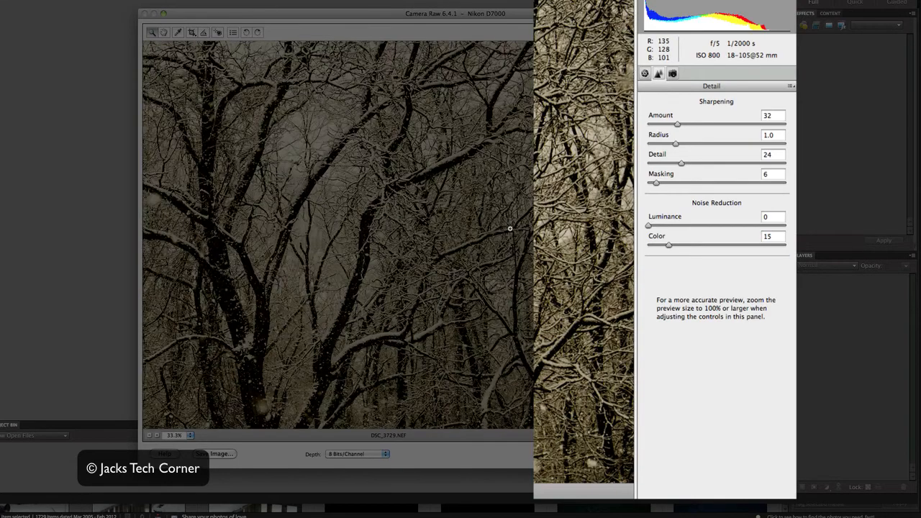
pyautogui.click(491, 229)
pyautogui.click(435, 229)
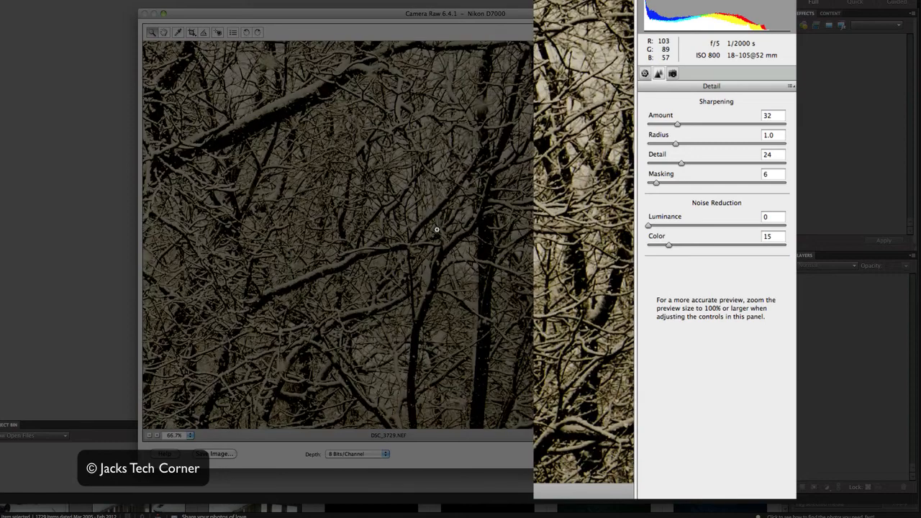
pyautogui.click(436, 230)
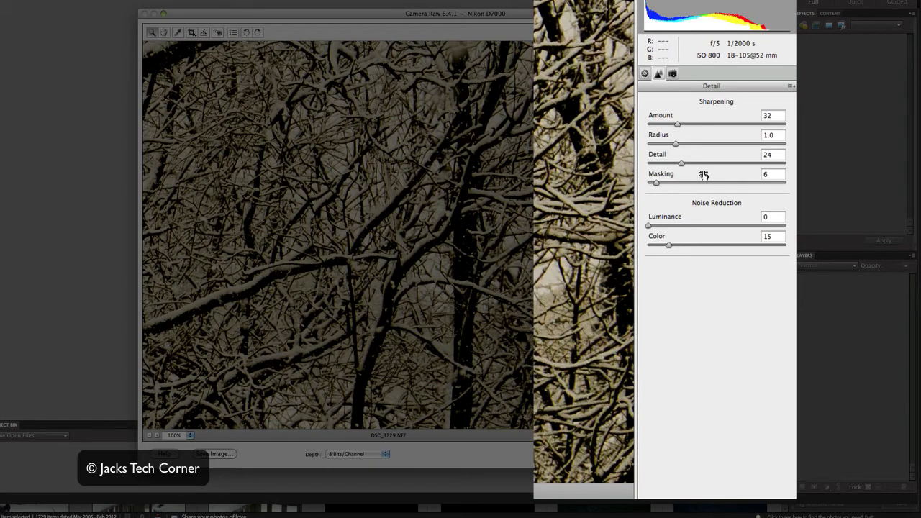
pyautogui.moveTo(668, 245)
pyautogui.mouseDown()
pyautogui.moveTo(680, 245)
pyautogui.moveTo(666, 245)
pyautogui.mouseUp()
pyautogui.moveTo(677, 124)
pyautogui.mouseDown()
pyautogui.moveTo(731, 126)
pyautogui.moveTo(666, 123)
pyautogui.moveTo(695, 126)
pyautogui.moveTo(670, 125)
pyautogui.moveTo(682, 126)
pyautogui.mouseUp()
# Try the Camera Landscape camera profile, restore Adobe Standard and return to the Basic adjustments.
pyautogui.click(673, 73)
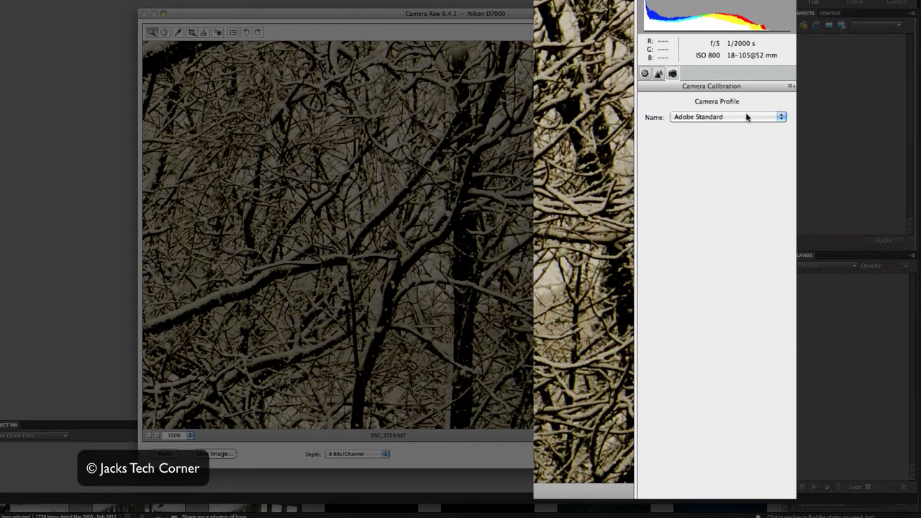
pyautogui.click(779, 117)
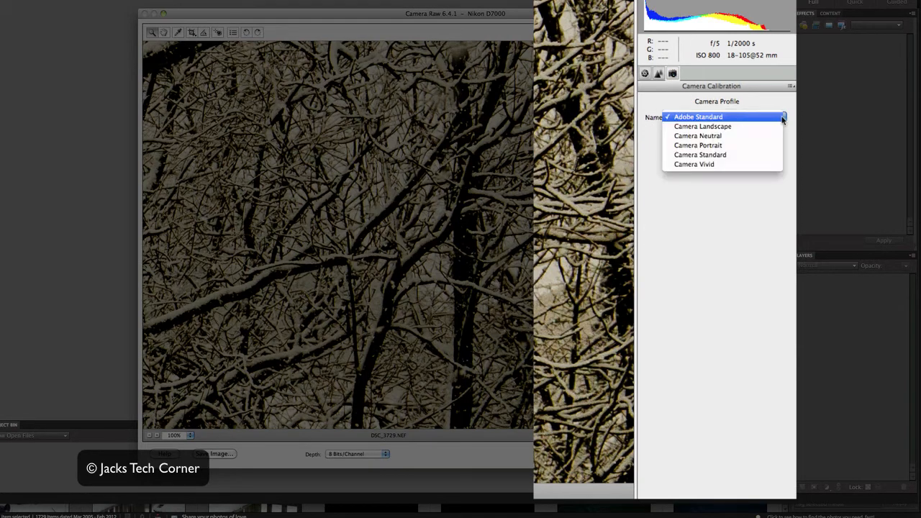
pyautogui.click(722, 127)
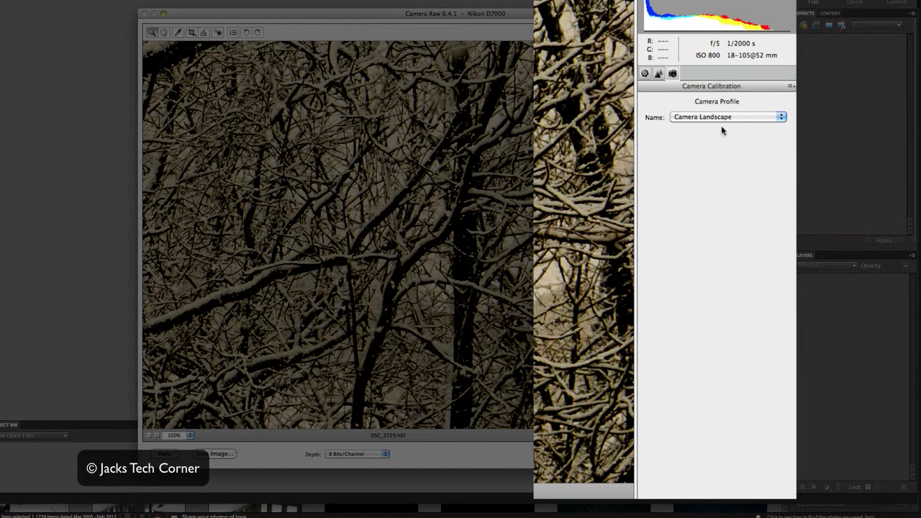
pyautogui.click(780, 118)
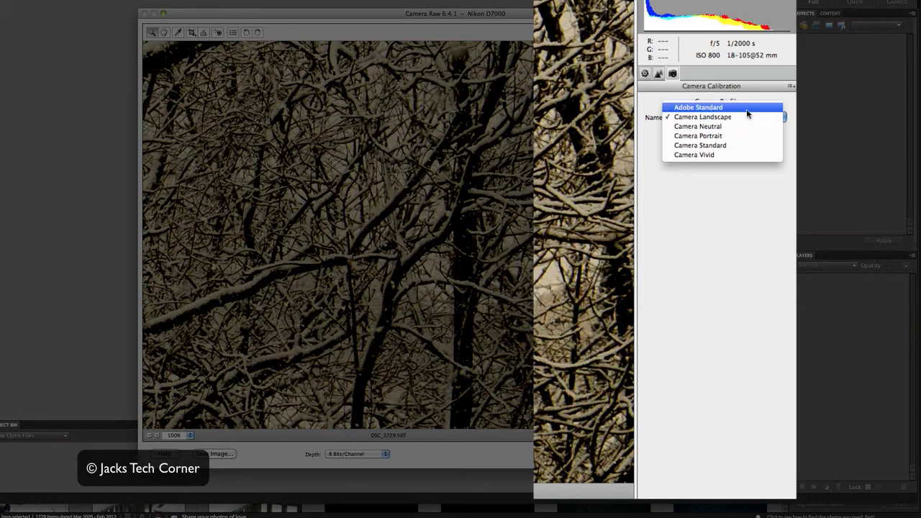
pyautogui.click(747, 108)
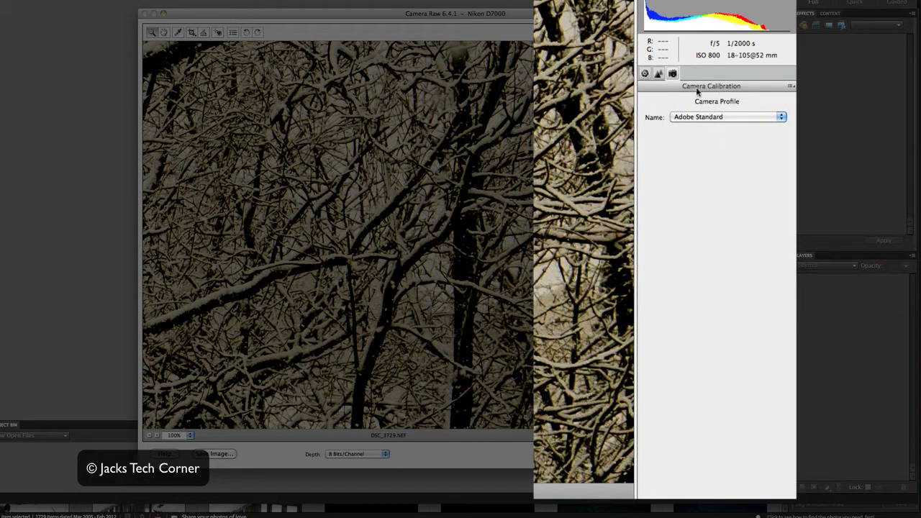
pyautogui.click(645, 73)
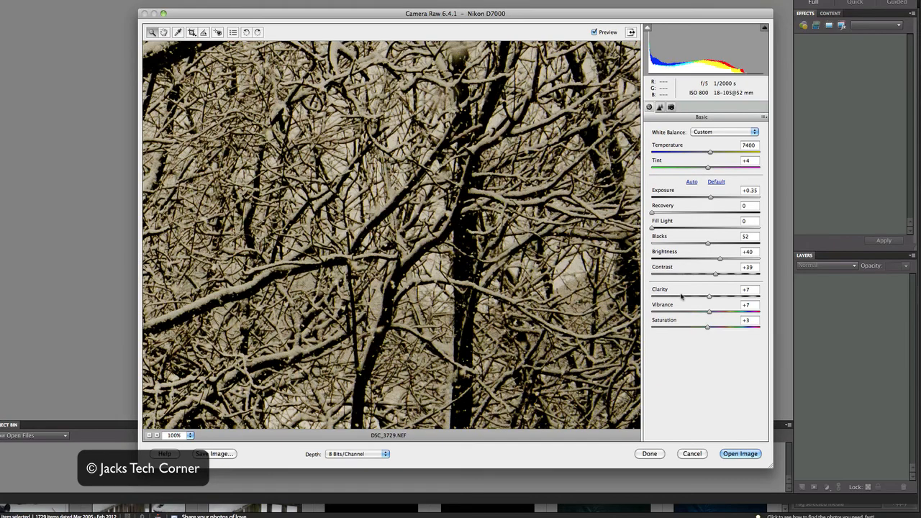
# Open the adjusted raw photo in the editor and choose the Edited folder inside Pictures as the location for saving a new copy.
pyautogui.click(734, 454)
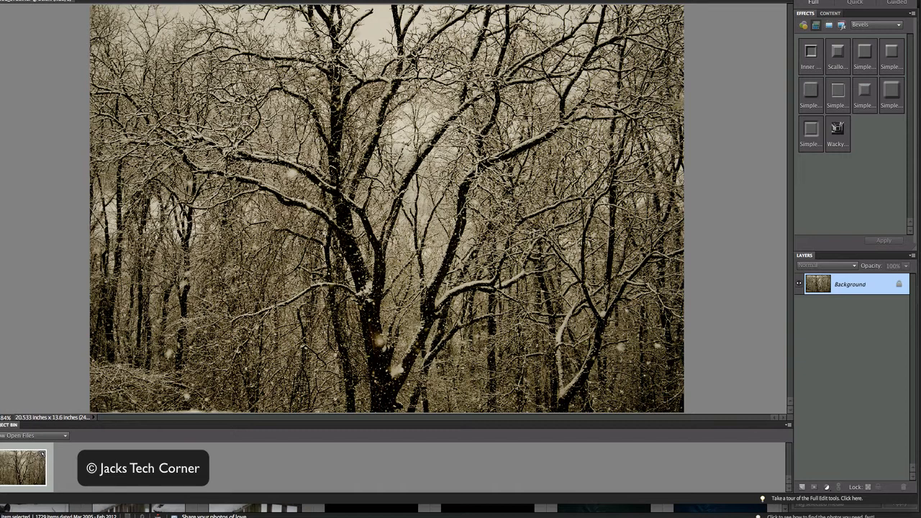
pyautogui.click(55, 0)
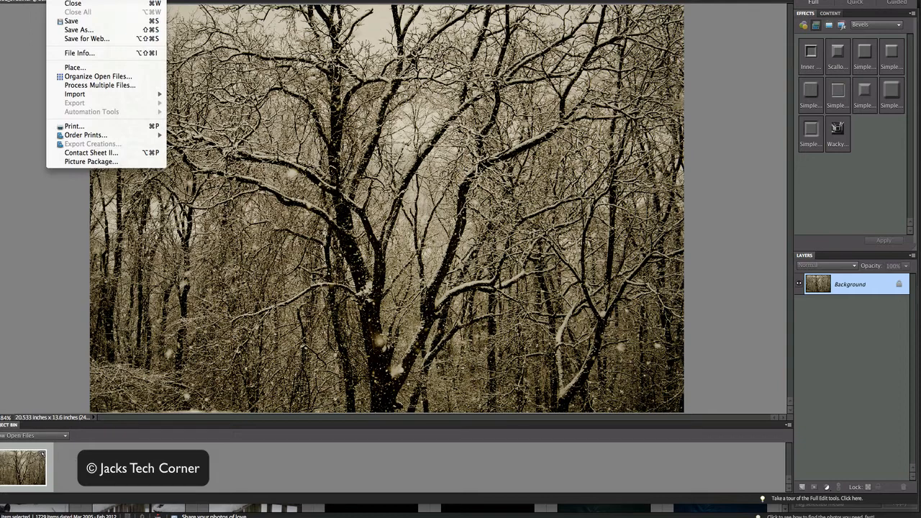
pyautogui.click(72, 29)
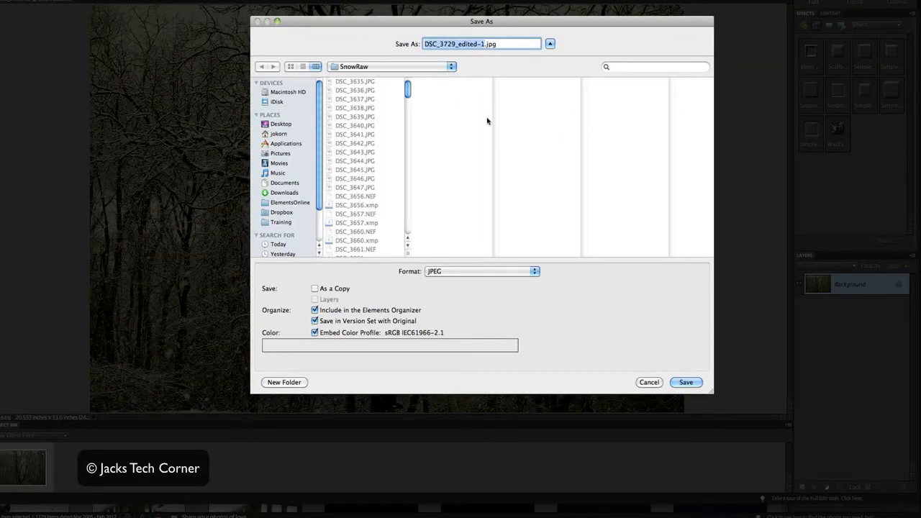
pyautogui.click(279, 153)
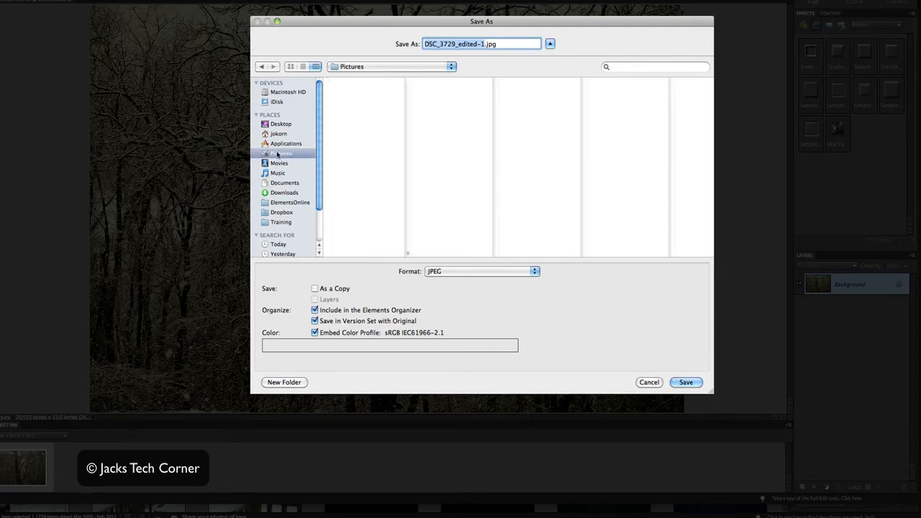
pyautogui.scroll(-15, 357, 179)
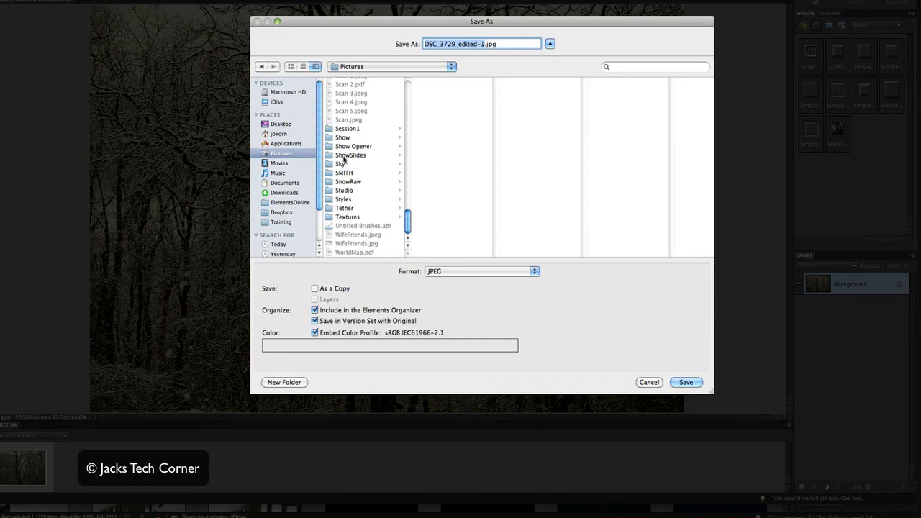
pyautogui.scroll(15, 343, 158)
pyautogui.scroll(-1, 346, 160)
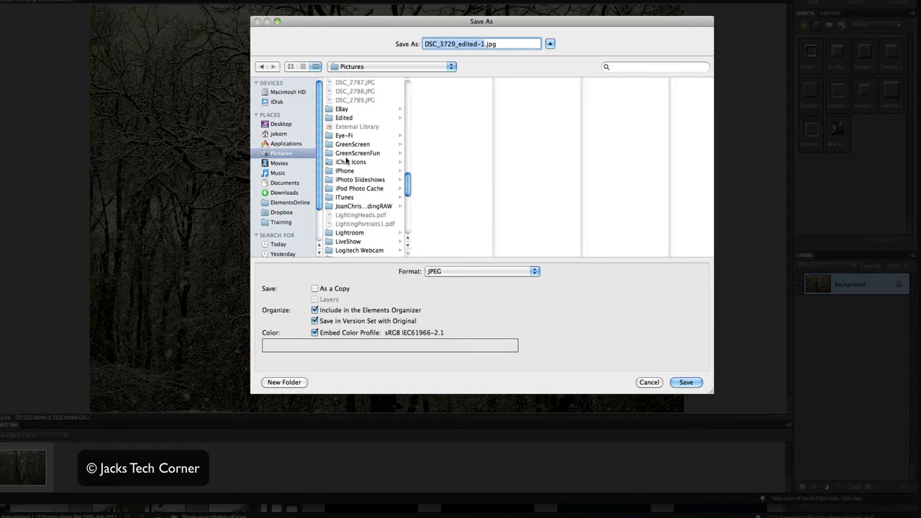
pyautogui.click(343, 120)
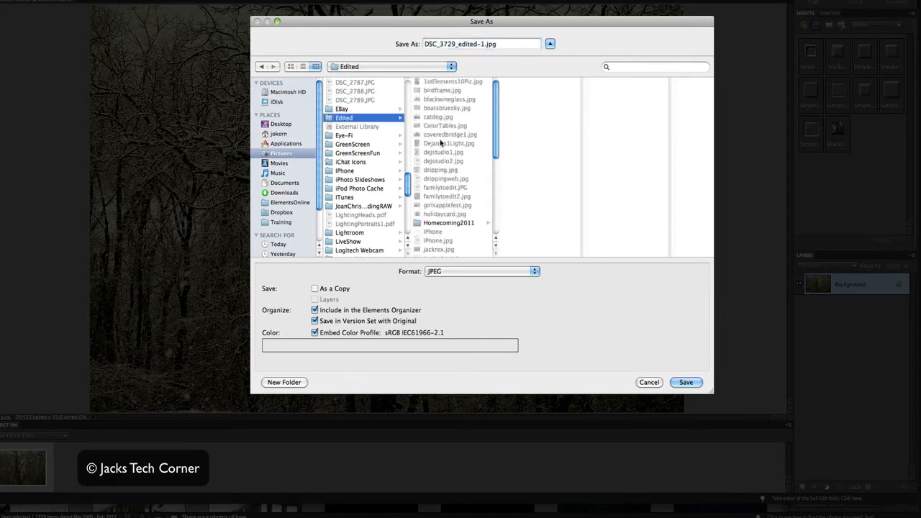
# Keep JPEG as the file format, name the file snow2.jpg and save it.
pyautogui.click(463, 275)
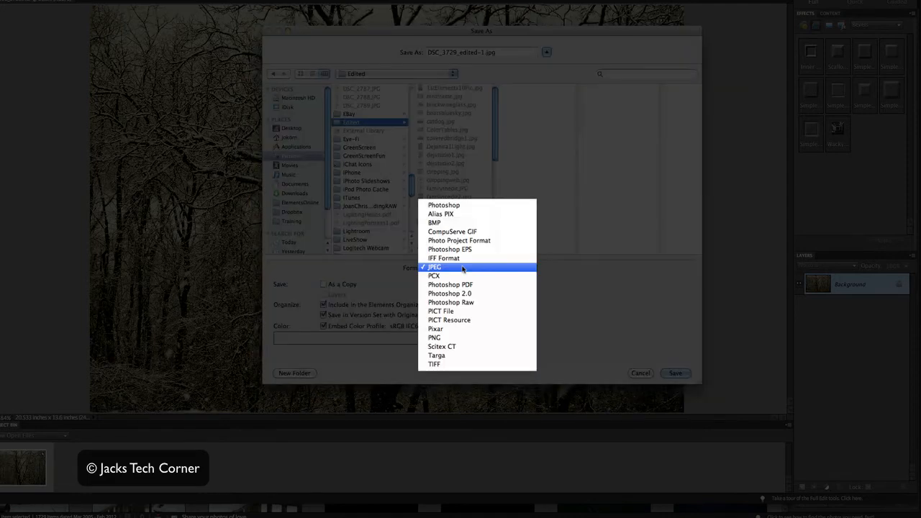
pyautogui.click(462, 272)
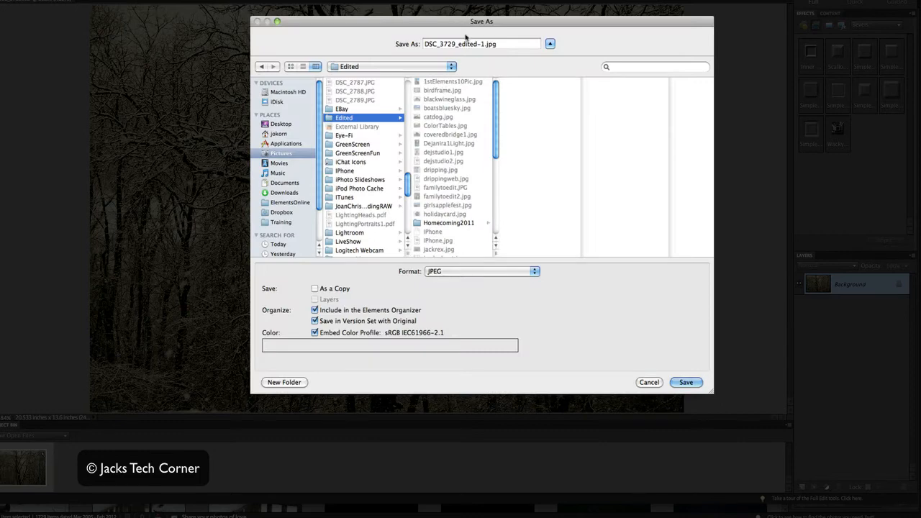
pyautogui.click(467, 44)
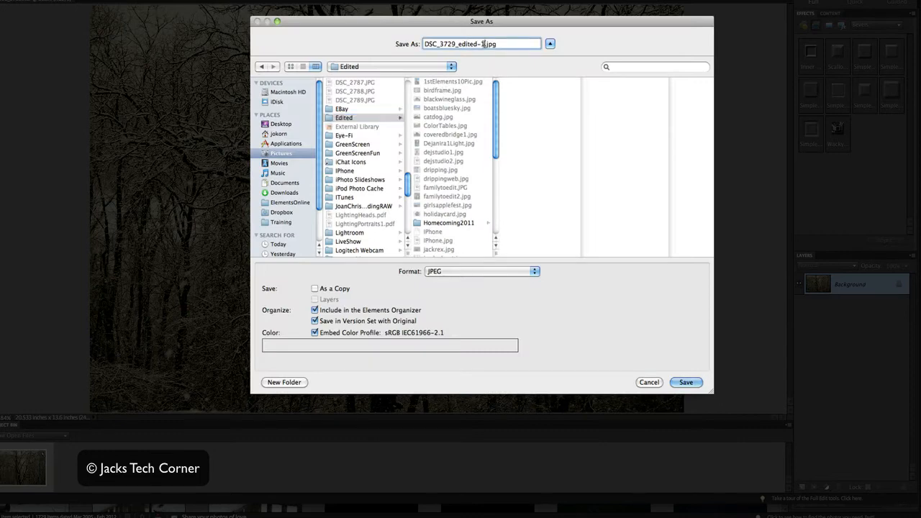
pyautogui.moveTo(486, 44); pyautogui.dragTo(424, 44)
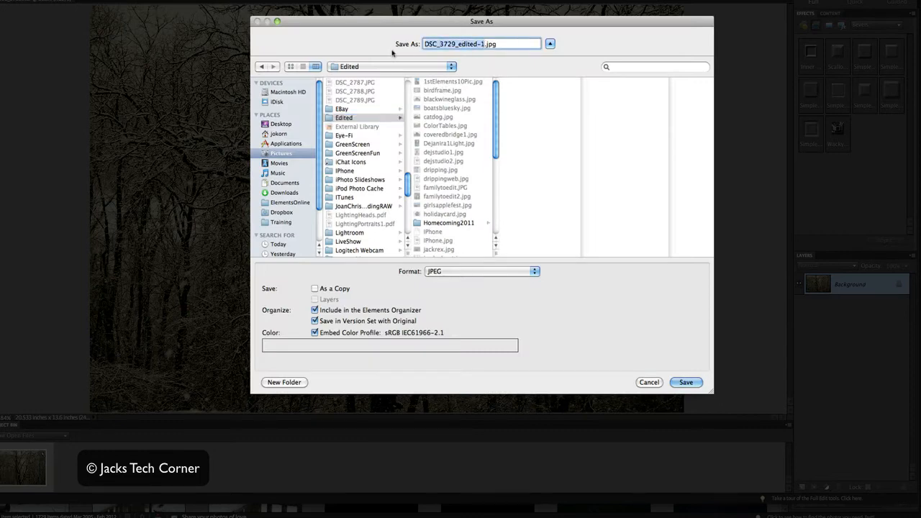
pyautogui.write('snow2')
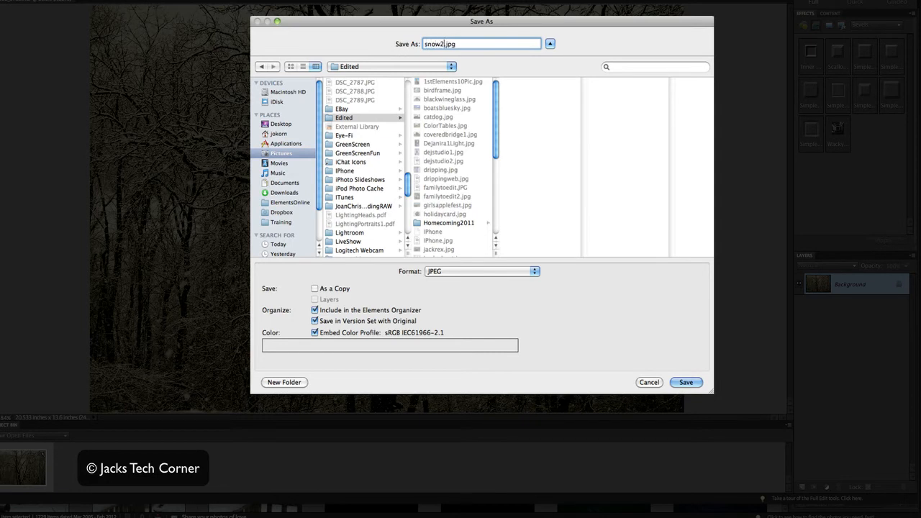
pyautogui.click(679, 382)
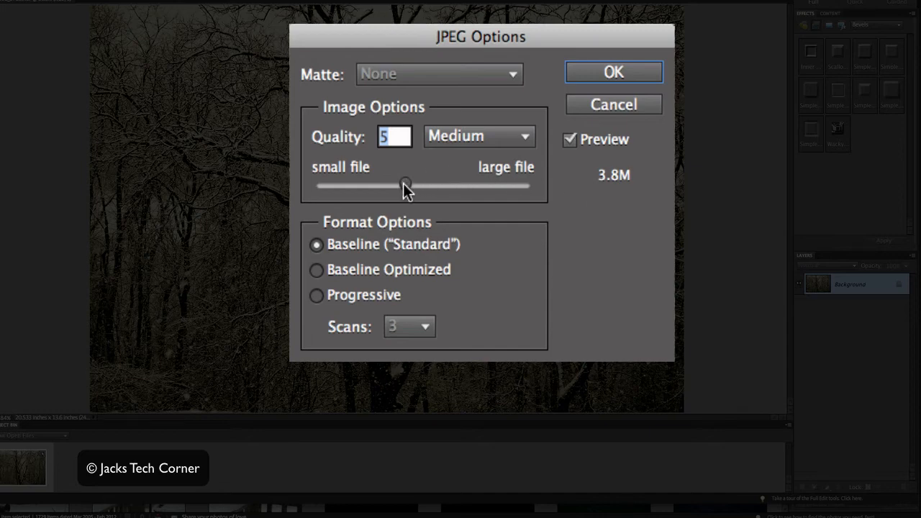
# Try the Maximum JPEG quality of 12, return it to 5 (Medium) and accept the JPEG options.
pyautogui.moveTo(405, 185); pyautogui.dragTo(532, 184)
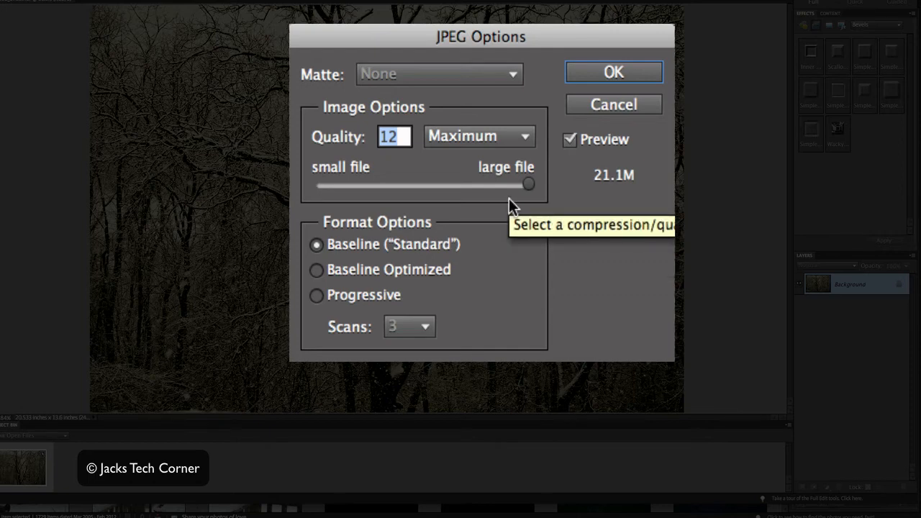
pyautogui.moveTo(526, 185); pyautogui.dragTo(409, 186)
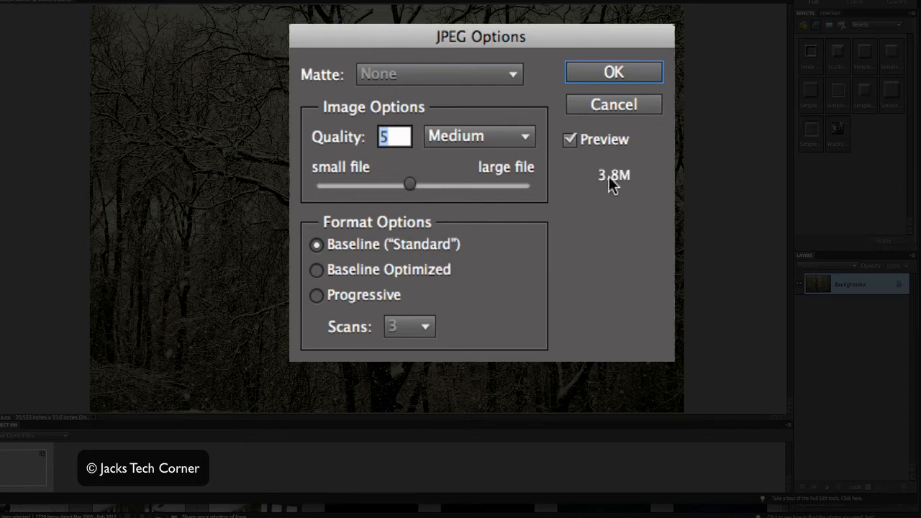
pyautogui.click(610, 74)
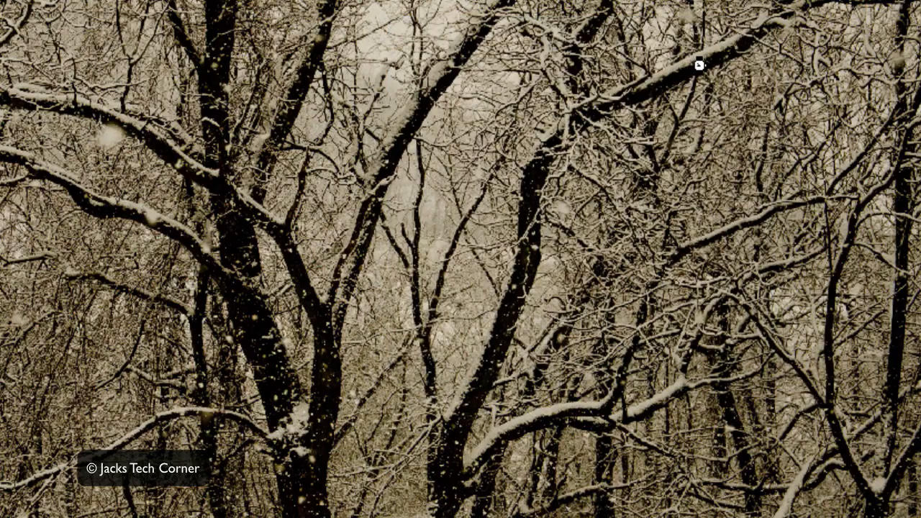